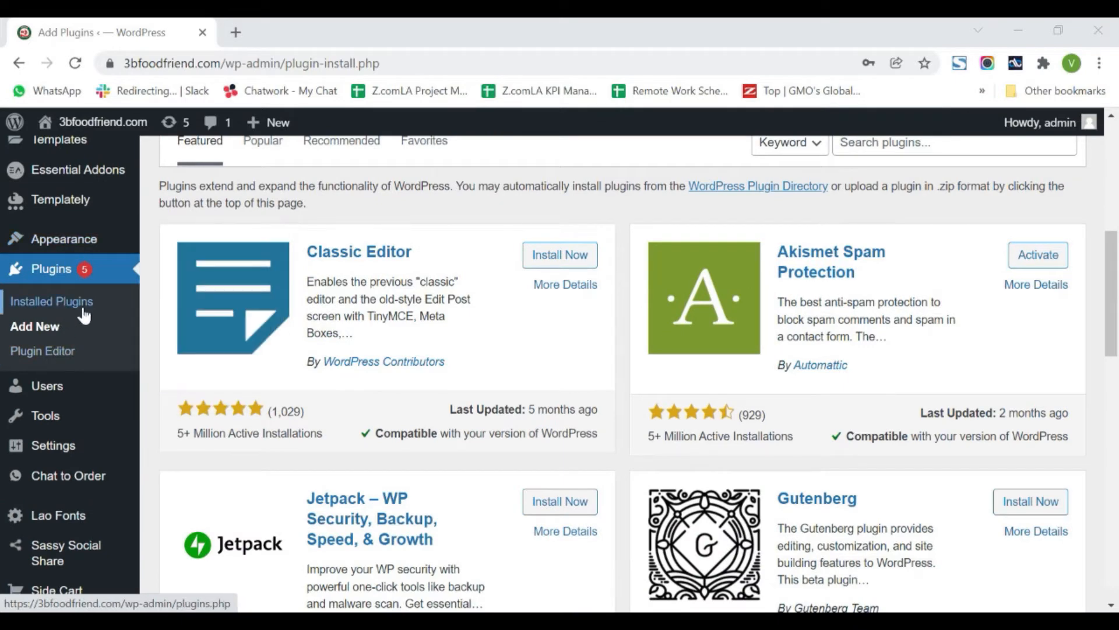
# - Add a new product attribute named Size in the store's product attributes
pyautogui.scroll(-3, 623, 373)
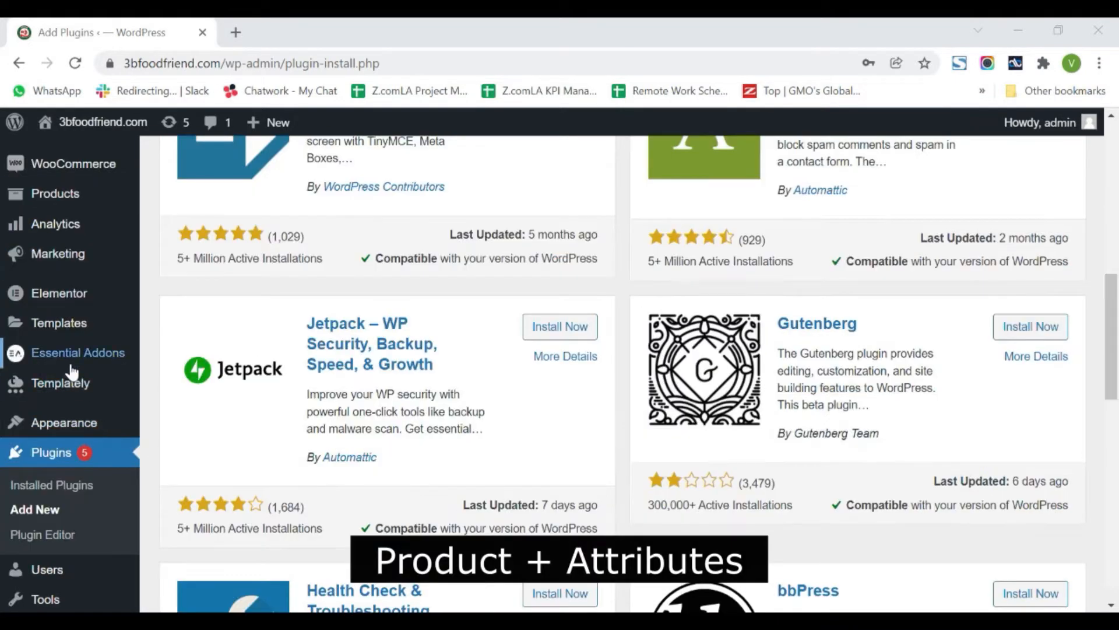
pyautogui.moveTo(83, 200)
pyautogui.click(181, 295)
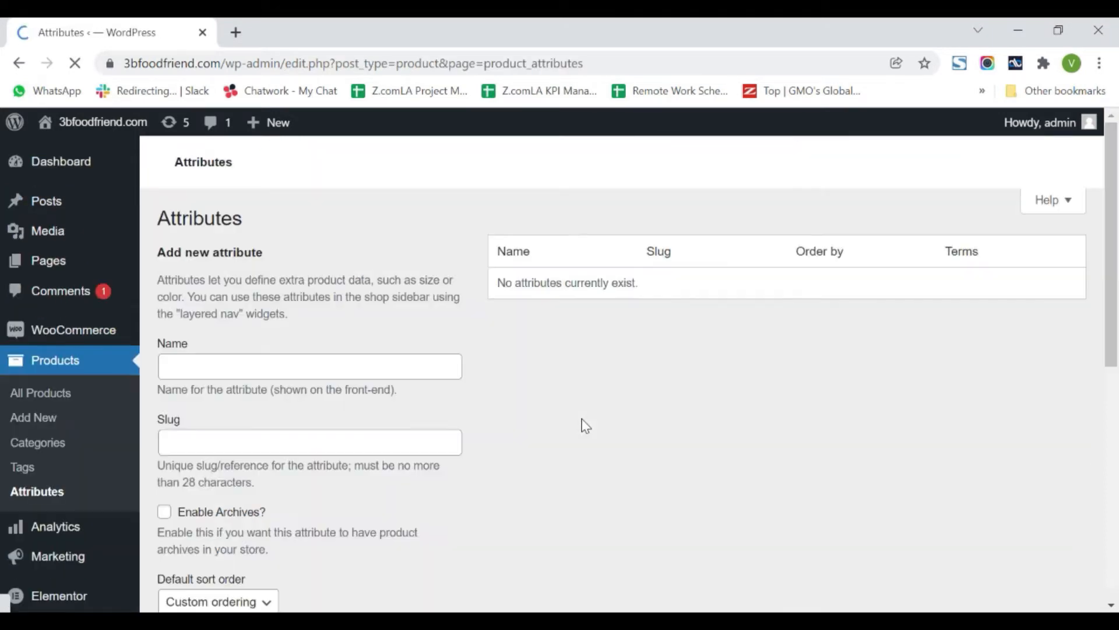
pyautogui.scroll(-5, 370, 395)
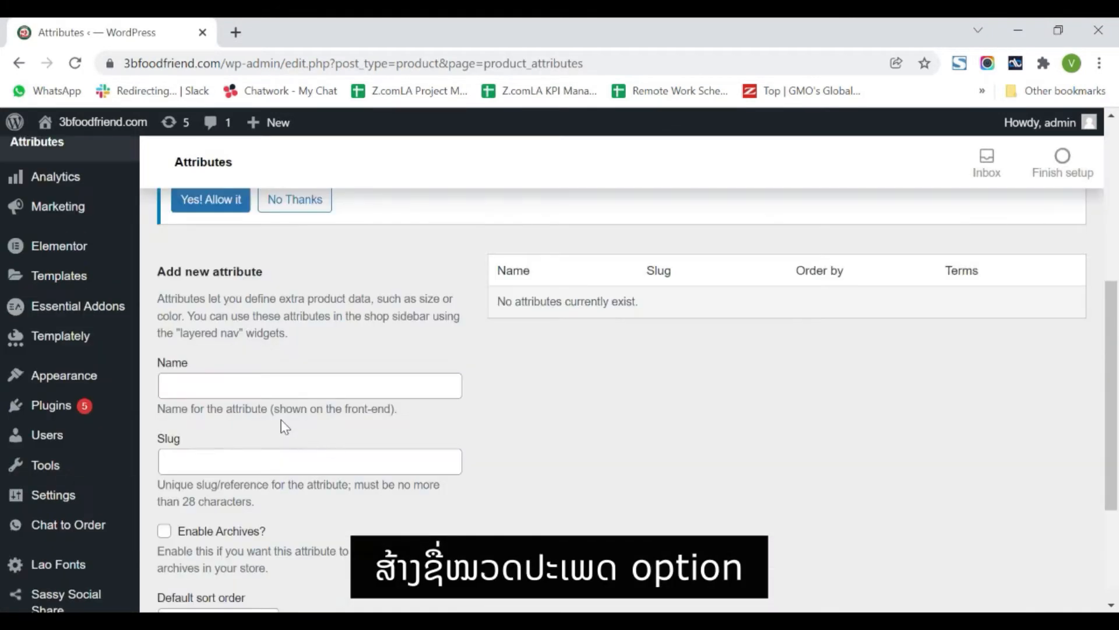
pyautogui.click(275, 388)
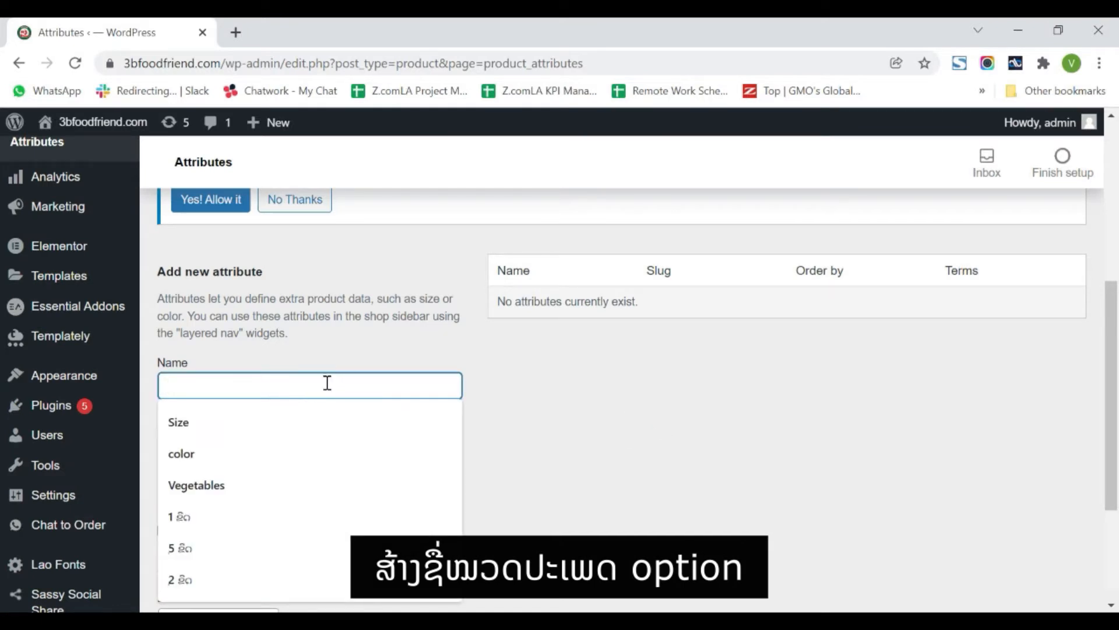
pyautogui.click(242, 415)
pyautogui.scroll(-3, 582, 455)
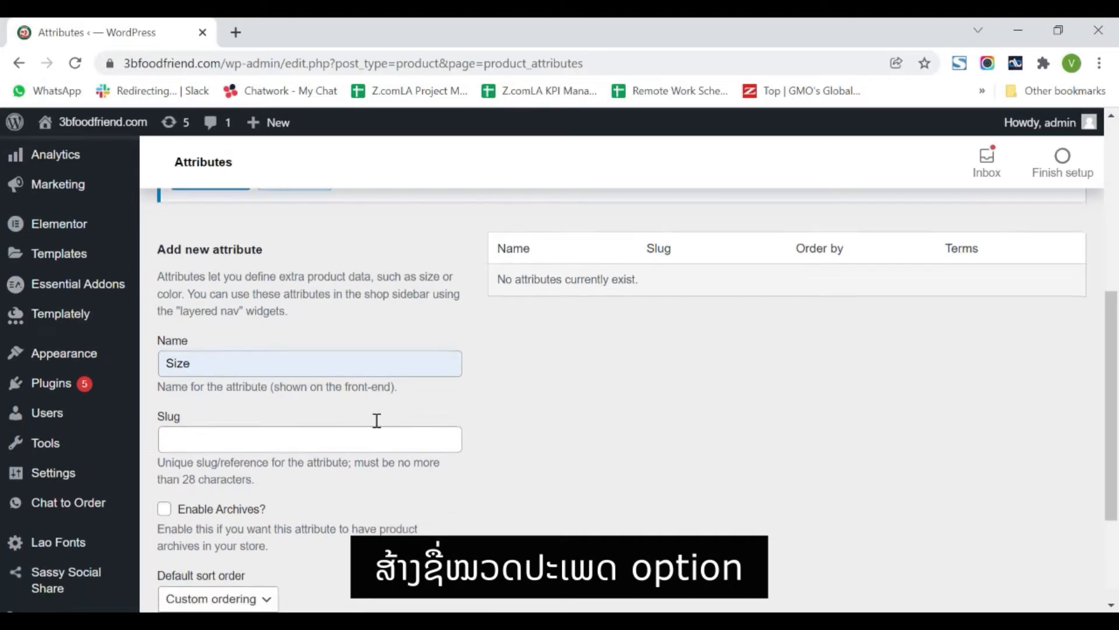
pyautogui.click(193, 517)
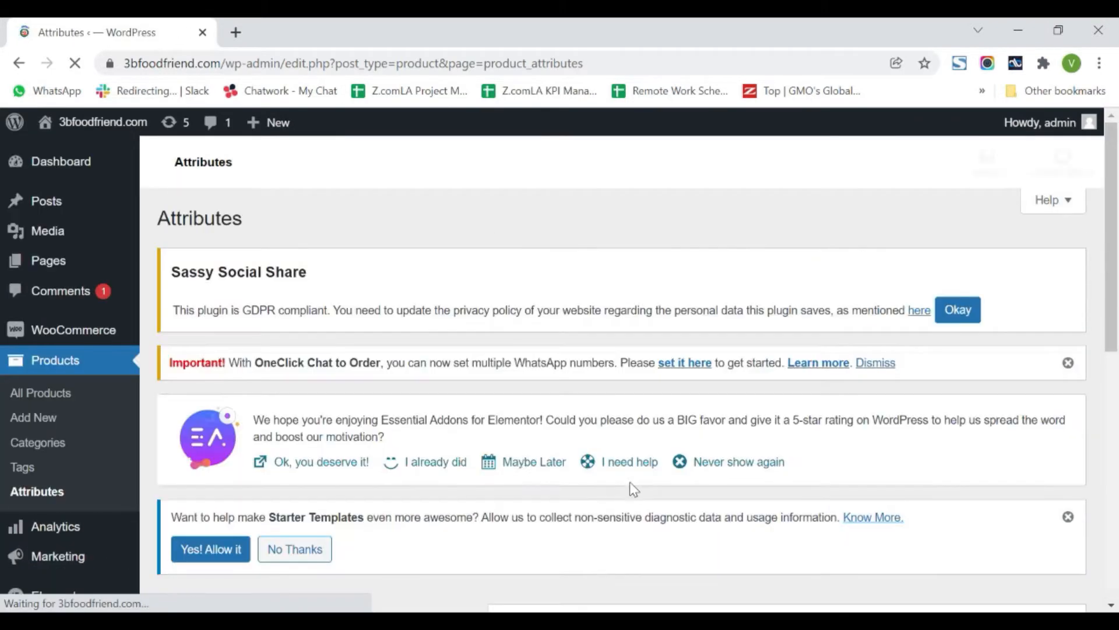
# - Open the term configuration of the Size attribute and add a term named M
pyautogui.scroll(-5, 503, 454)
pyautogui.scroll(2, 507, 473)
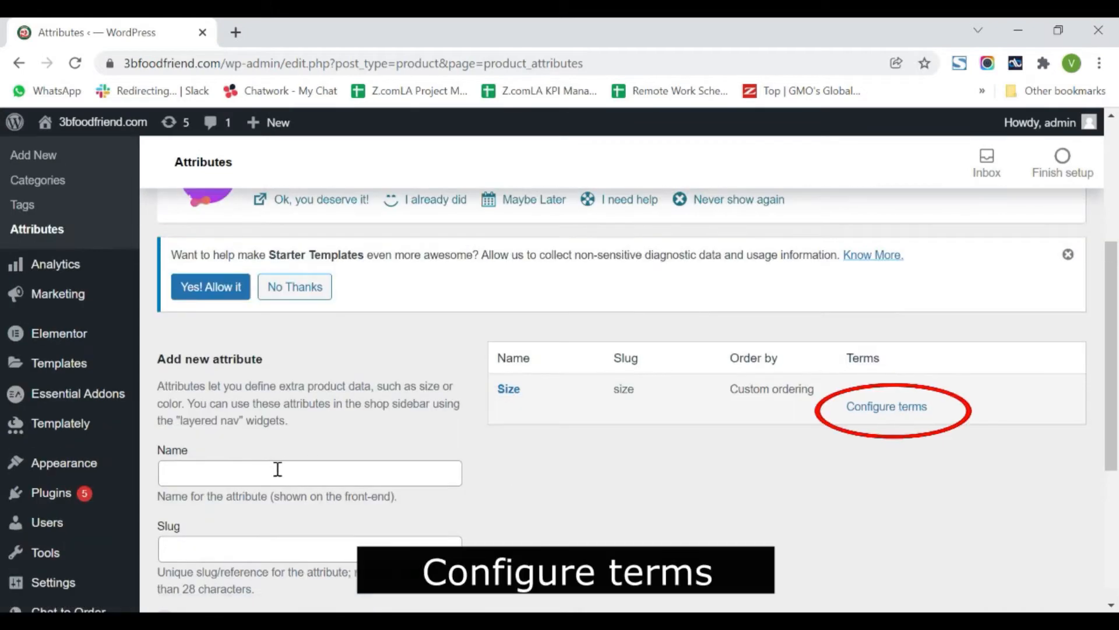
pyautogui.click(277, 470)
pyautogui.click(594, 505)
pyautogui.click(877, 411)
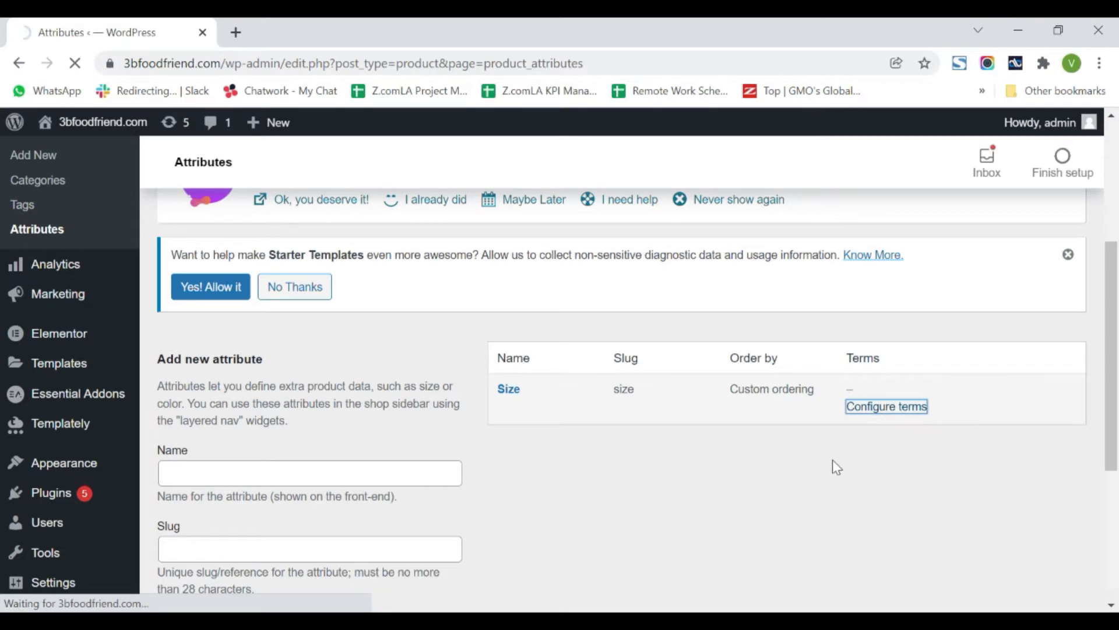
pyautogui.scroll(-5, 811, 465)
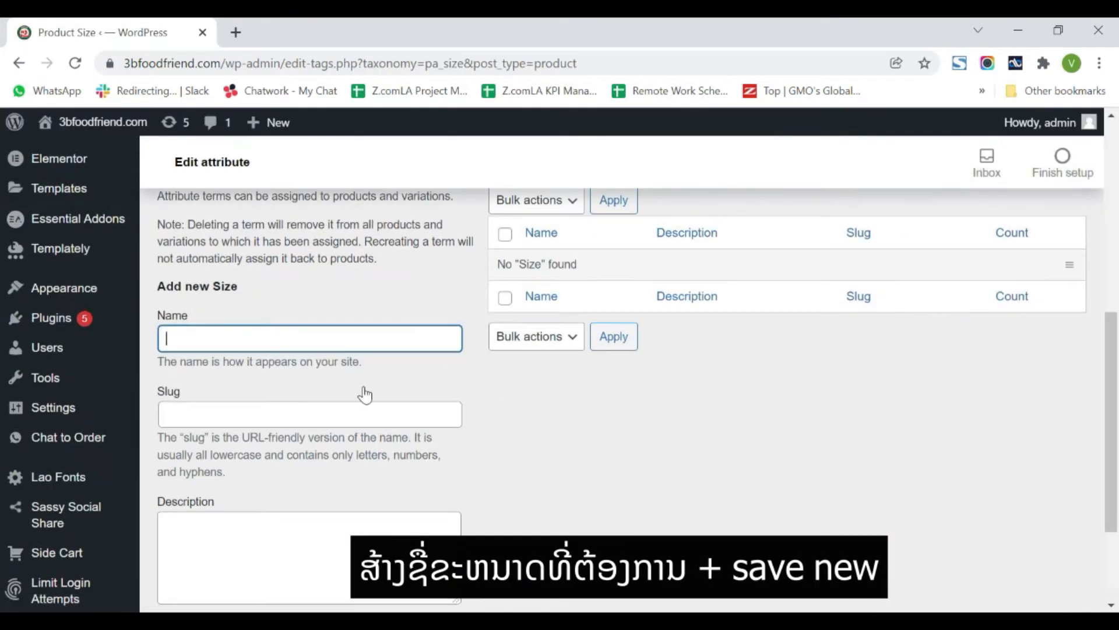
pyautogui.write('M')
pyautogui.scroll(-3, 315, 342)
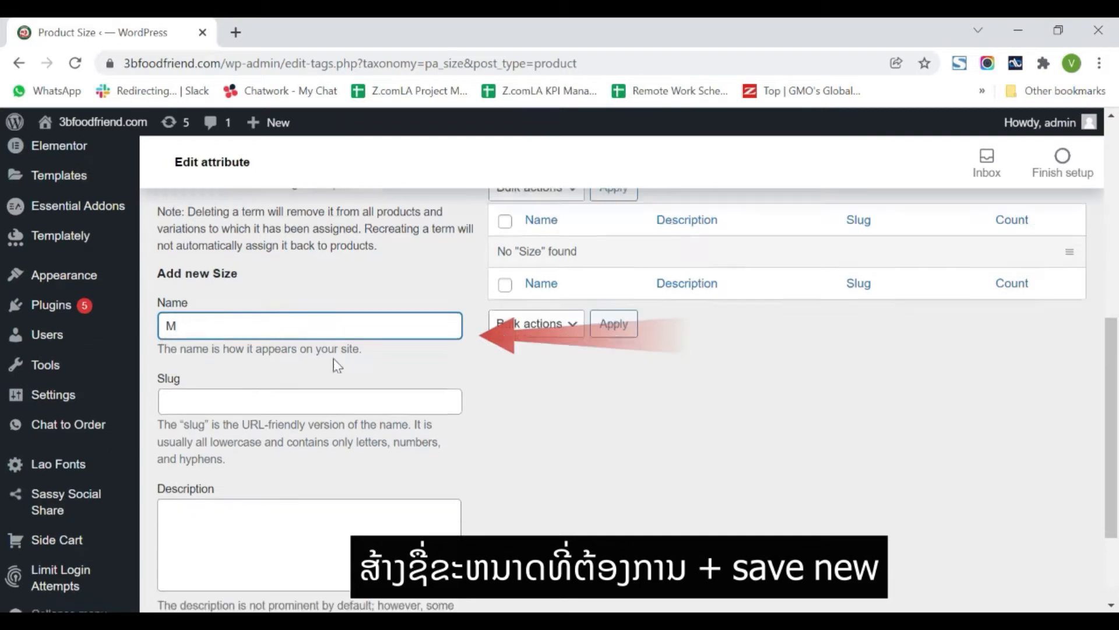
pyautogui.click(211, 516)
# - Add a second Size term named L
pyautogui.scroll(3, 630, 437)
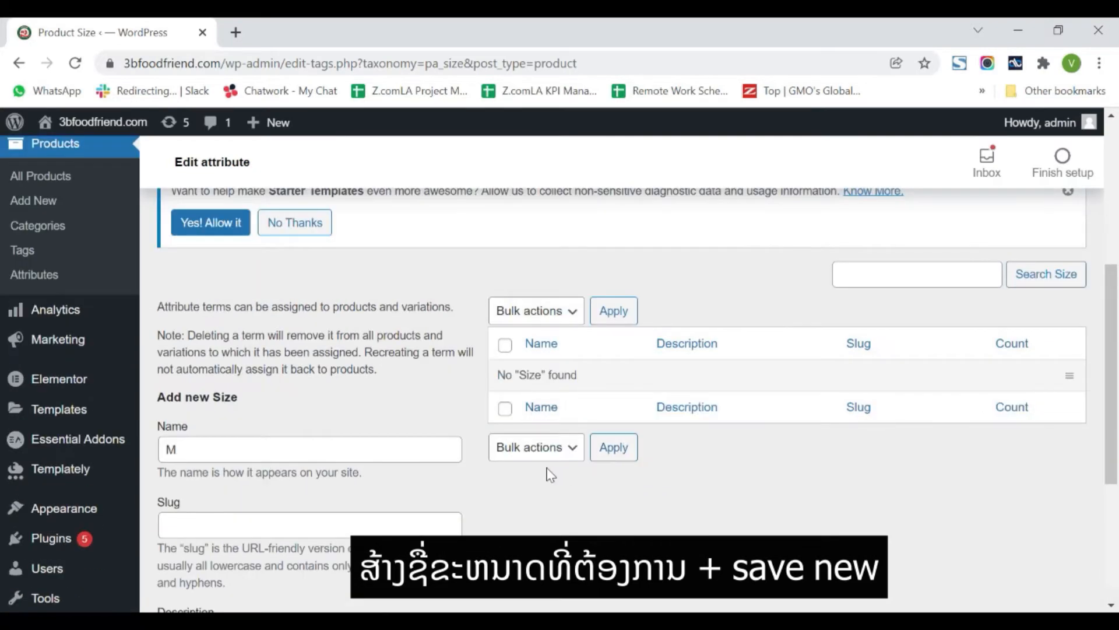
pyautogui.click(279, 459)
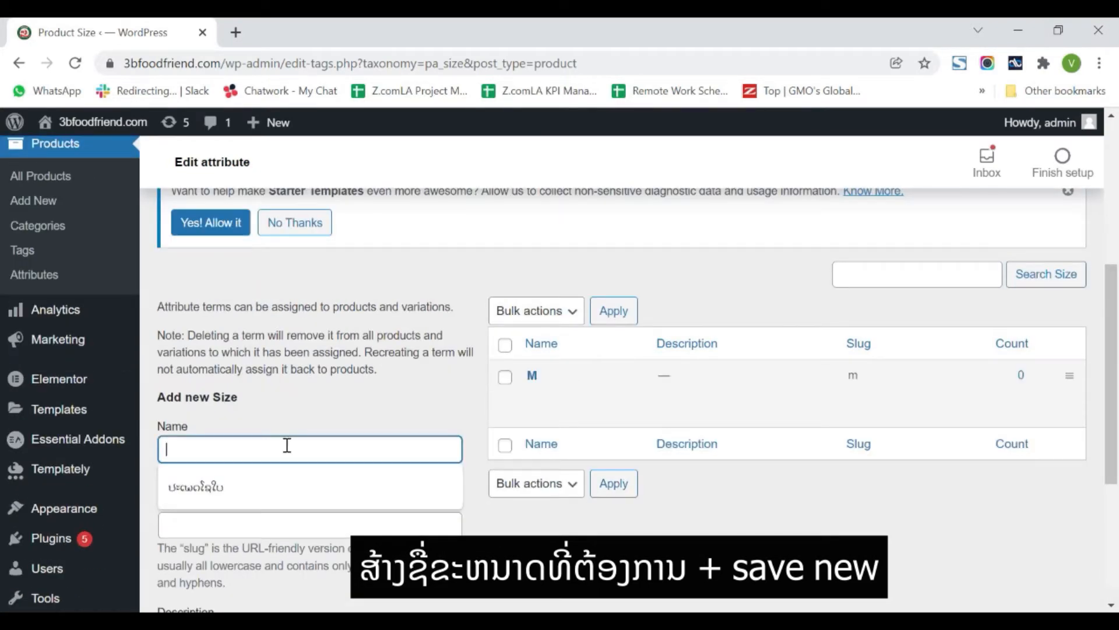
pyautogui.write('L')
pyautogui.scroll(-5, 532, 474)
pyautogui.click(201, 517)
pyautogui.scroll(4, 640, 513)
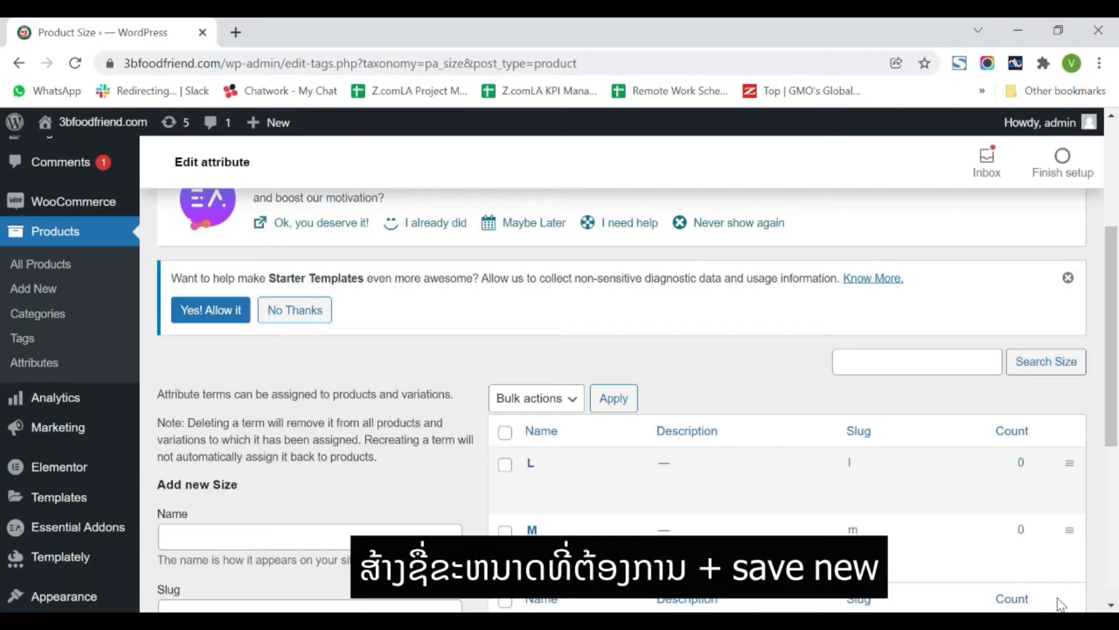
# - Start a new product from the product list and name it "test"
pyautogui.click(51, 273)
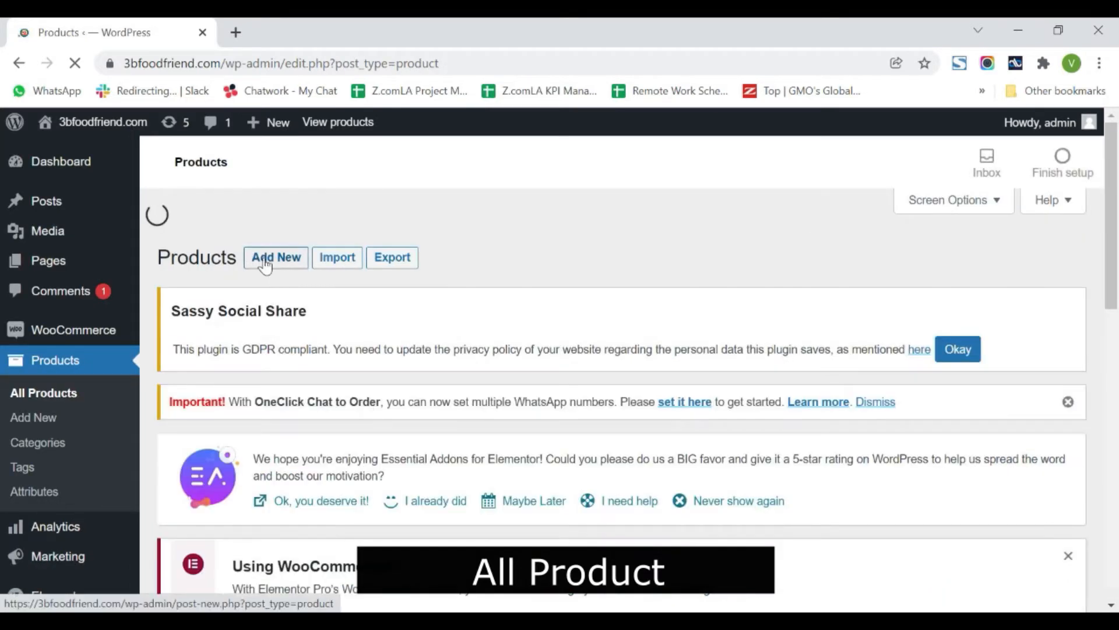
pyautogui.click(274, 220)
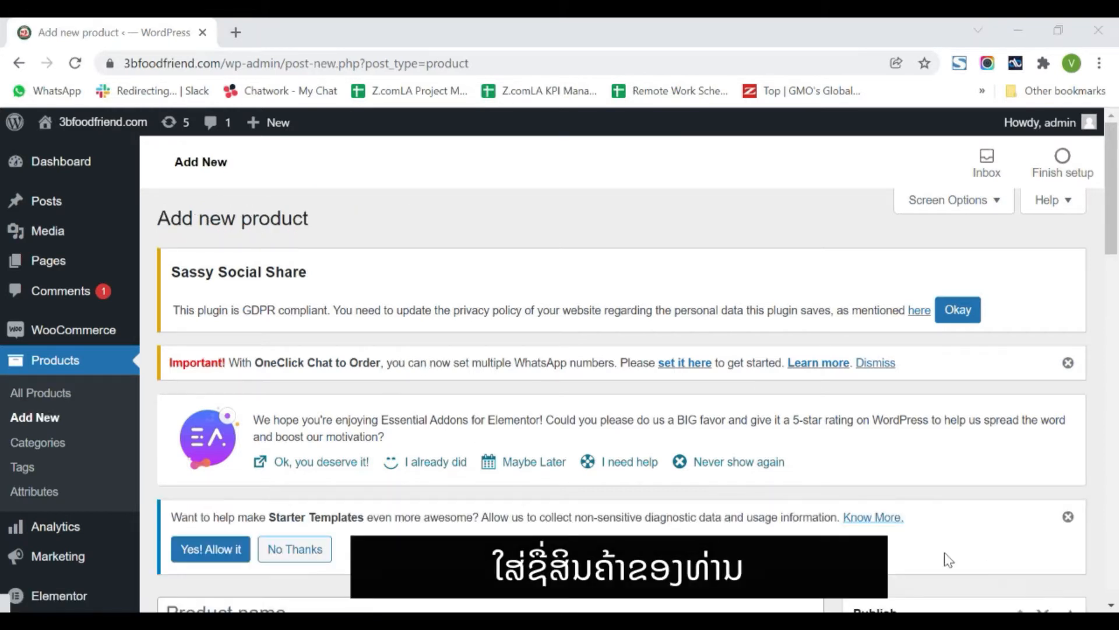
pyautogui.scroll(-5, 667, 498)
pyautogui.click(350, 348)
pyautogui.write('test')
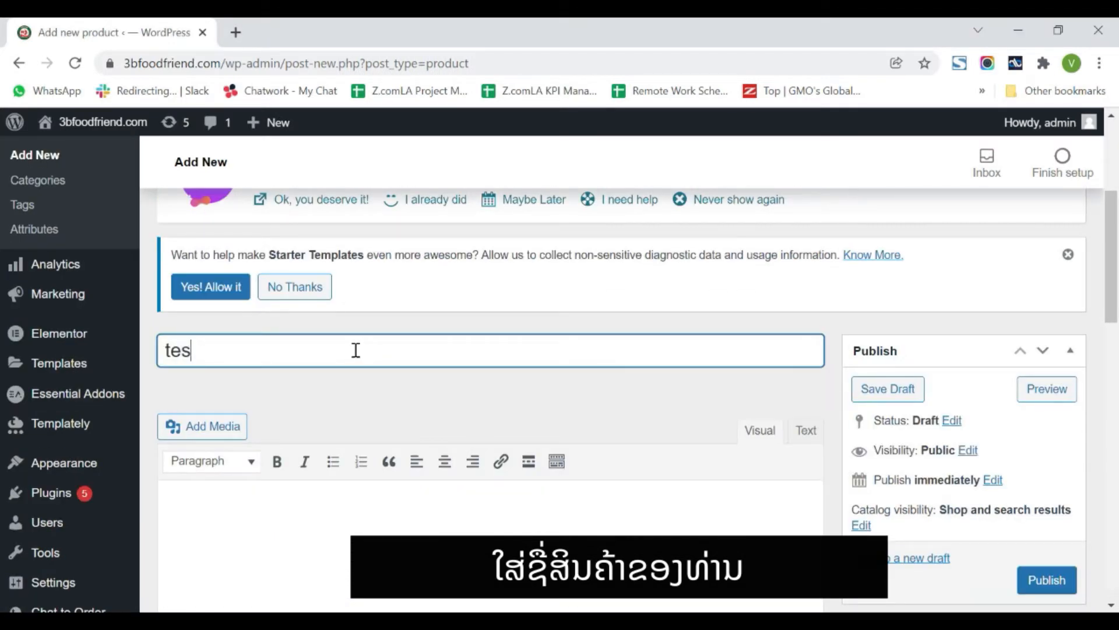
# - Set the product data type of the new product to Variable product
pyautogui.scroll(-9, 380, 389)
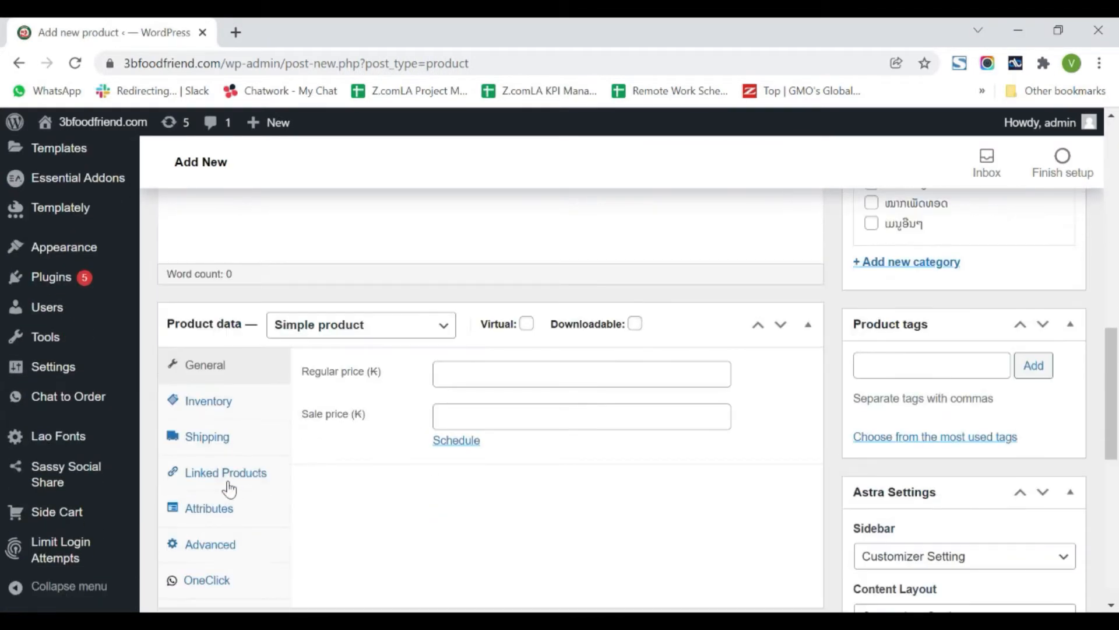
pyautogui.scroll(-2, 229, 489)
pyautogui.click(349, 250)
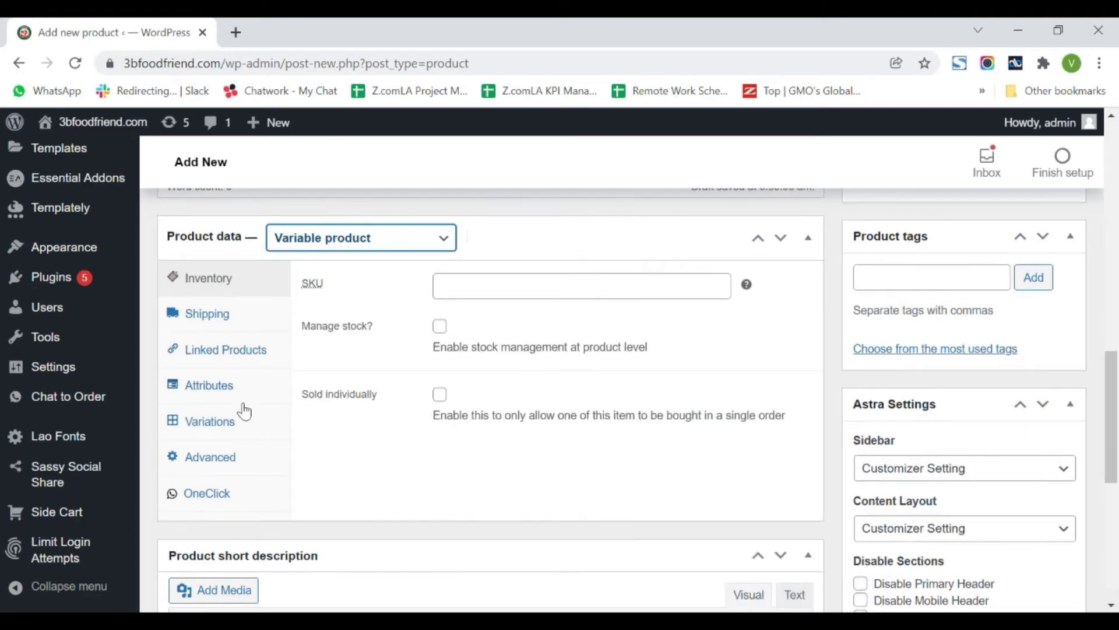
# - Add the Size attribute to the product's attributes
pyautogui.click(238, 428)
pyautogui.click(223, 396)
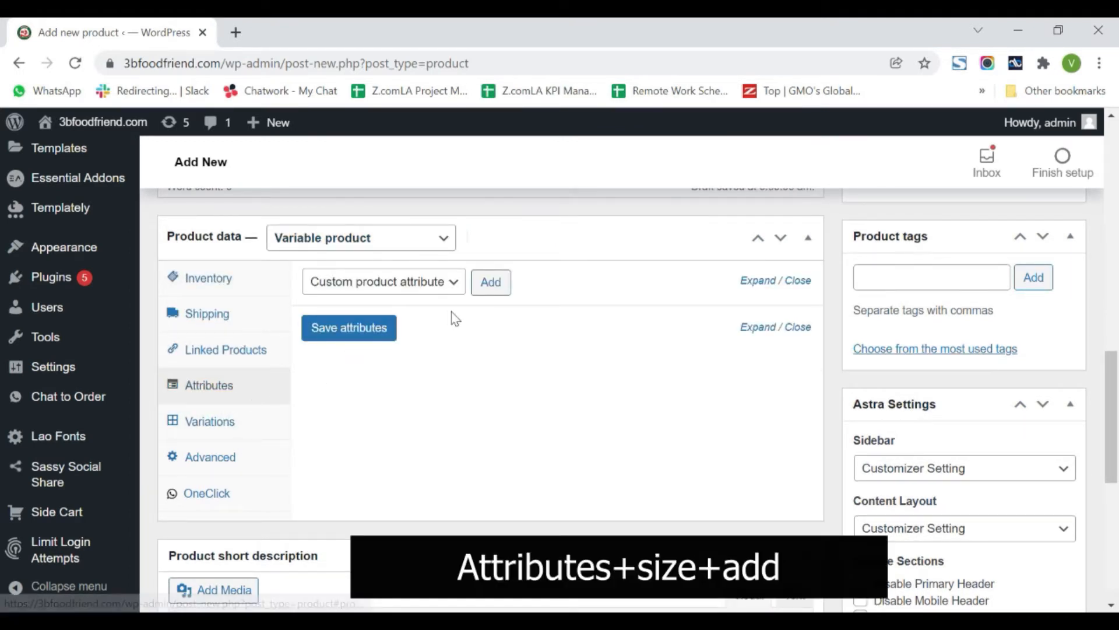
pyautogui.click(431, 282)
pyautogui.click(421, 310)
pyautogui.click(489, 283)
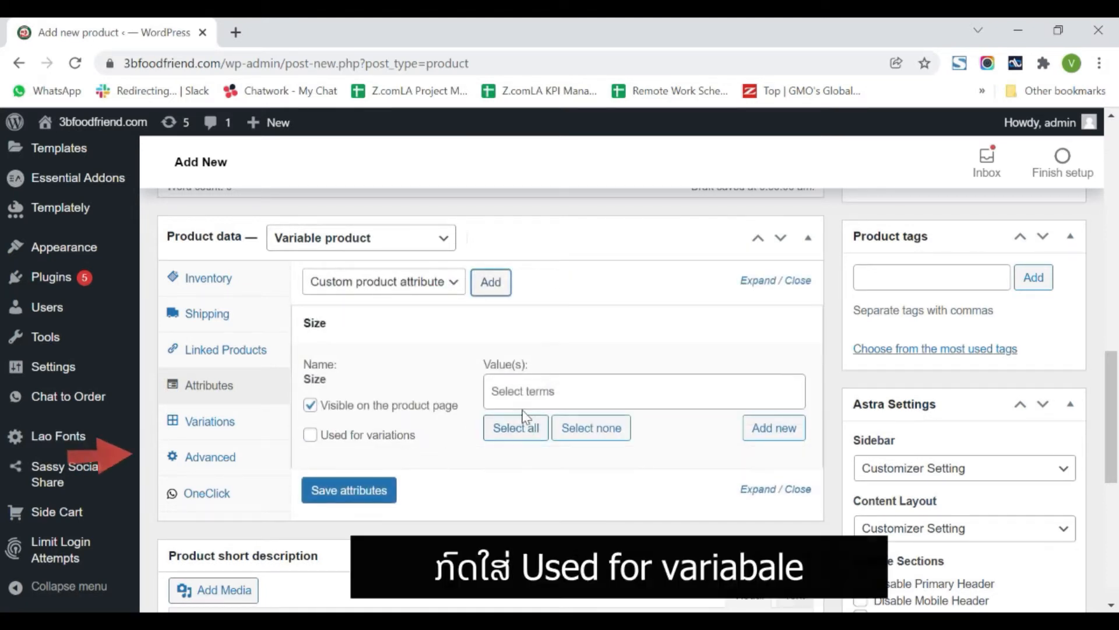
# - Enable the Size attribute for variations with the values L and M, and save the attributes
pyautogui.click(310, 435)
pyautogui.click(556, 402)
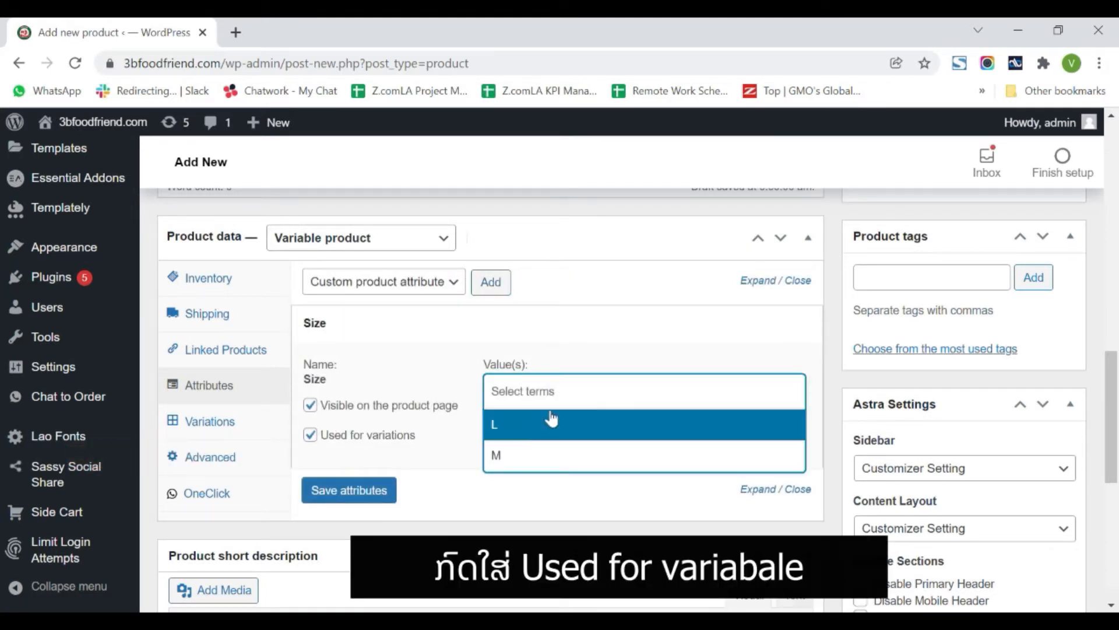
pyautogui.click(500, 425)
pyautogui.click(572, 389)
pyautogui.click(518, 454)
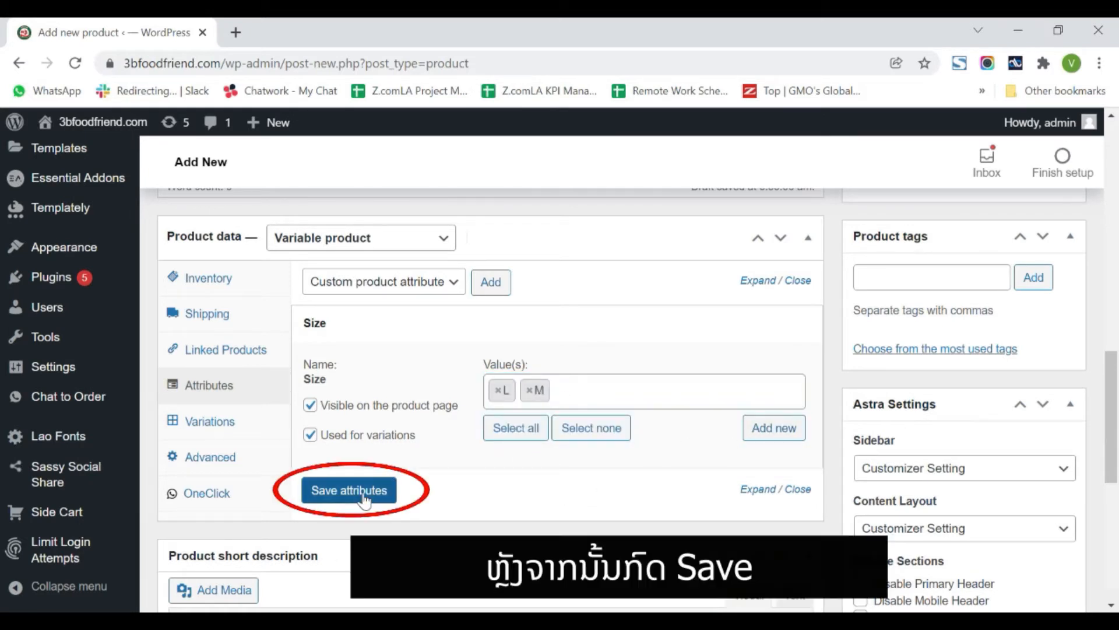
pyautogui.click(366, 497)
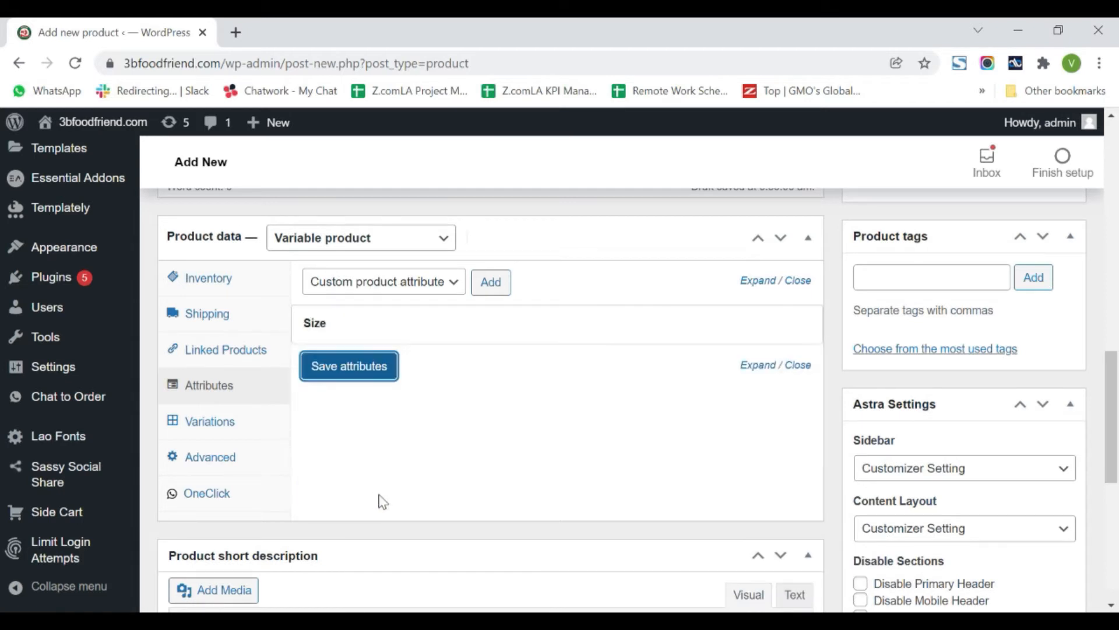
# - Create the product's variations from all attributes and confirm linking them
pyautogui.click(220, 430)
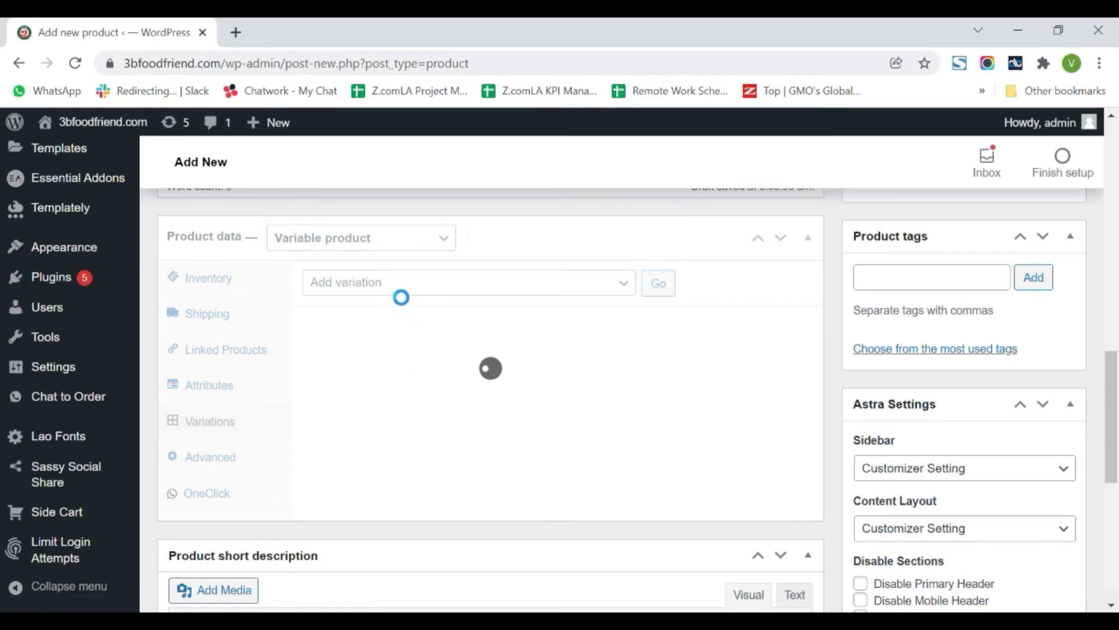
pyautogui.click(406, 293)
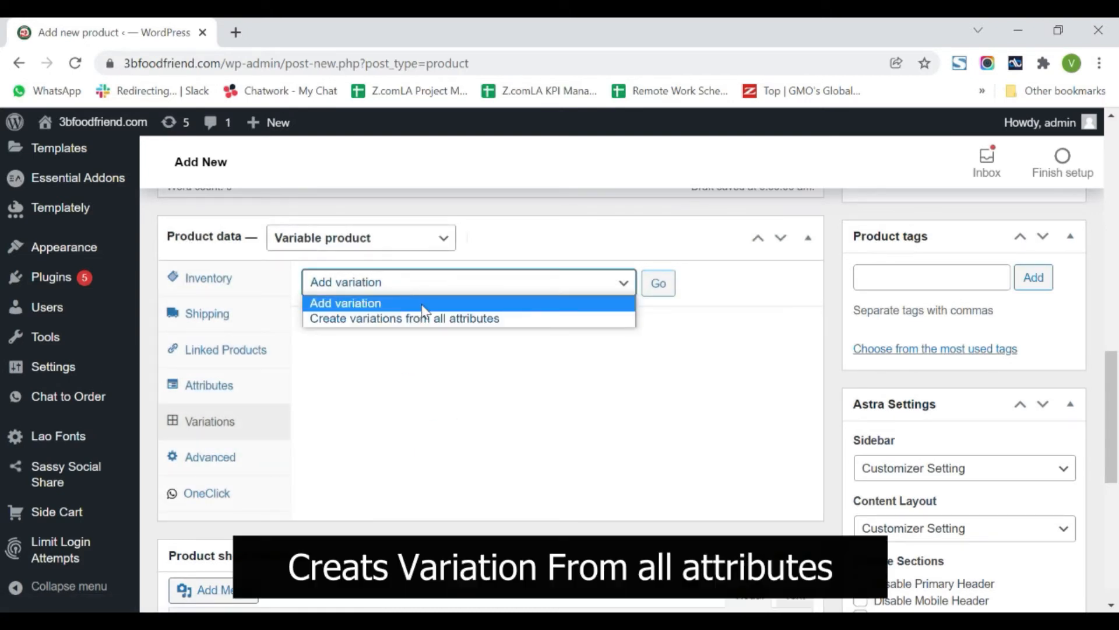
pyautogui.click(426, 319)
pyautogui.click(658, 284)
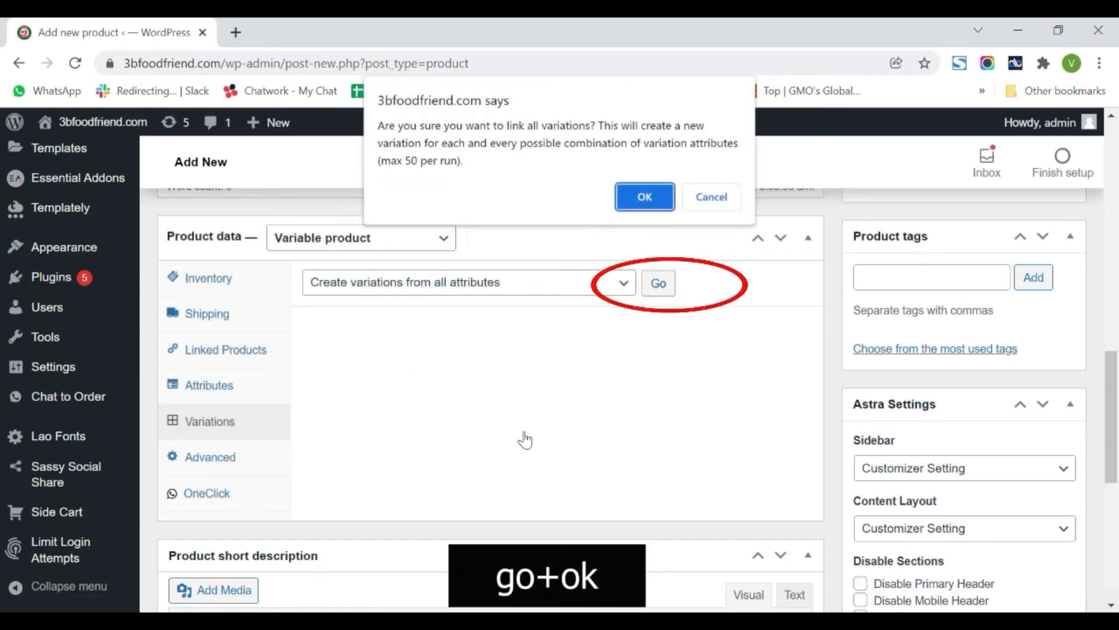
pyautogui.click(645, 196)
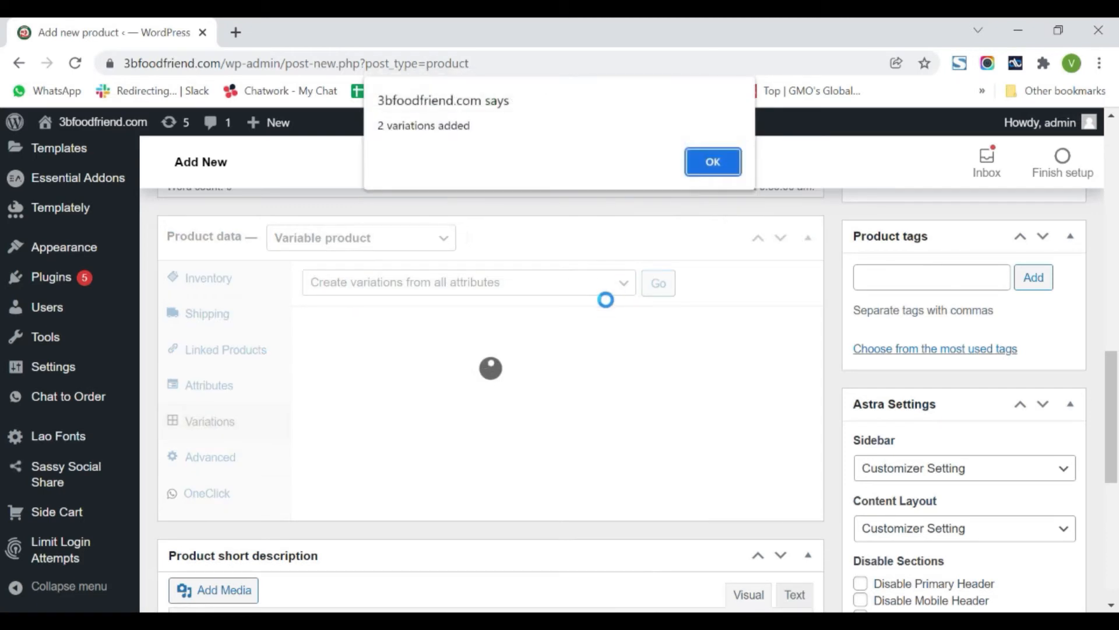
pyautogui.click(707, 171)
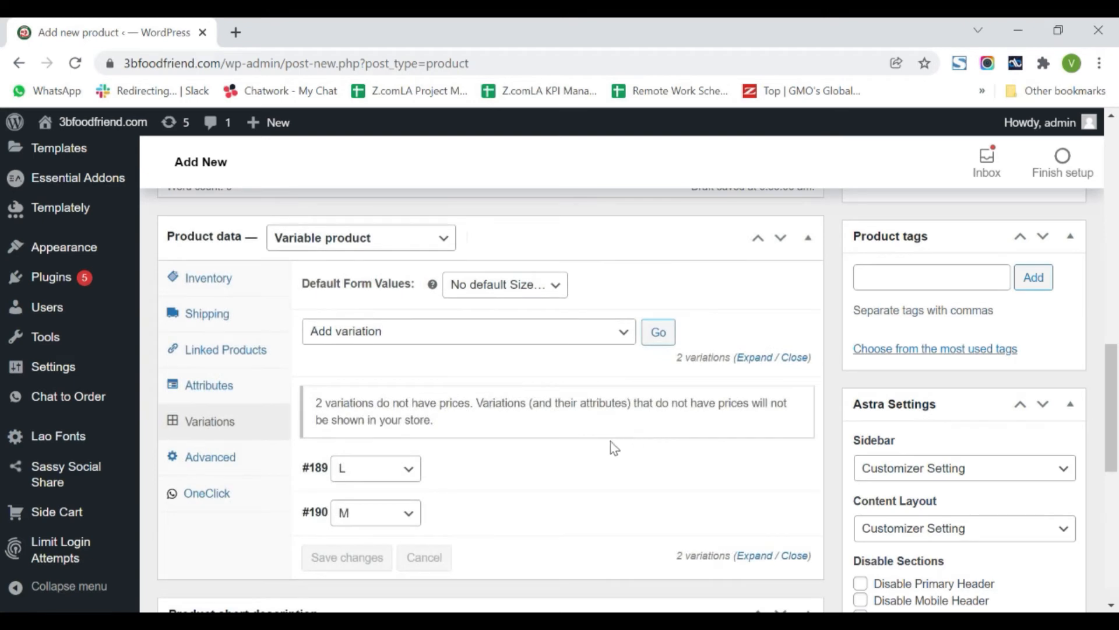
# - Expand the L variation and set its regular price to 10000
pyautogui.scroll(-8, 583, 445)
pyautogui.scroll(10, 538, 441)
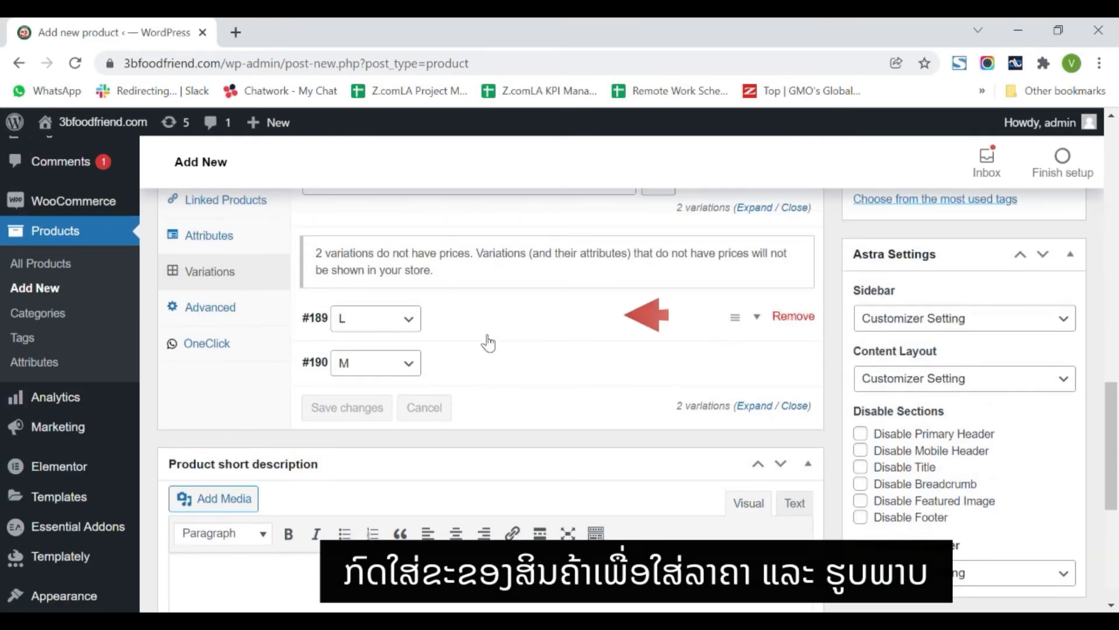
pyautogui.click(492, 326)
pyautogui.scroll(-2, 365, 417)
pyautogui.click(368, 446)
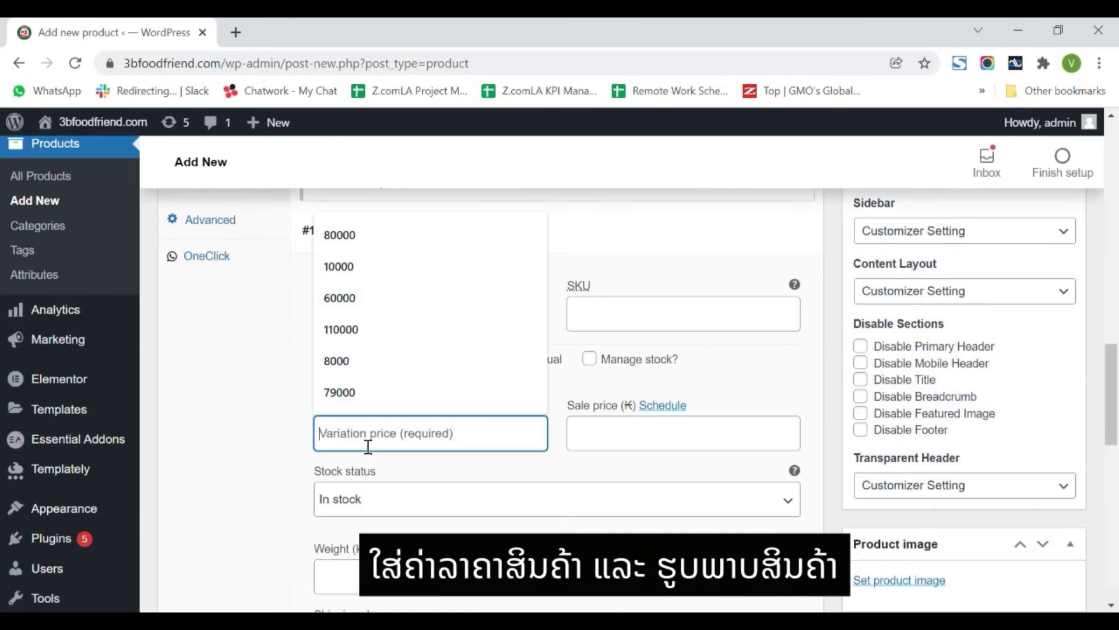
pyautogui.click(358, 269)
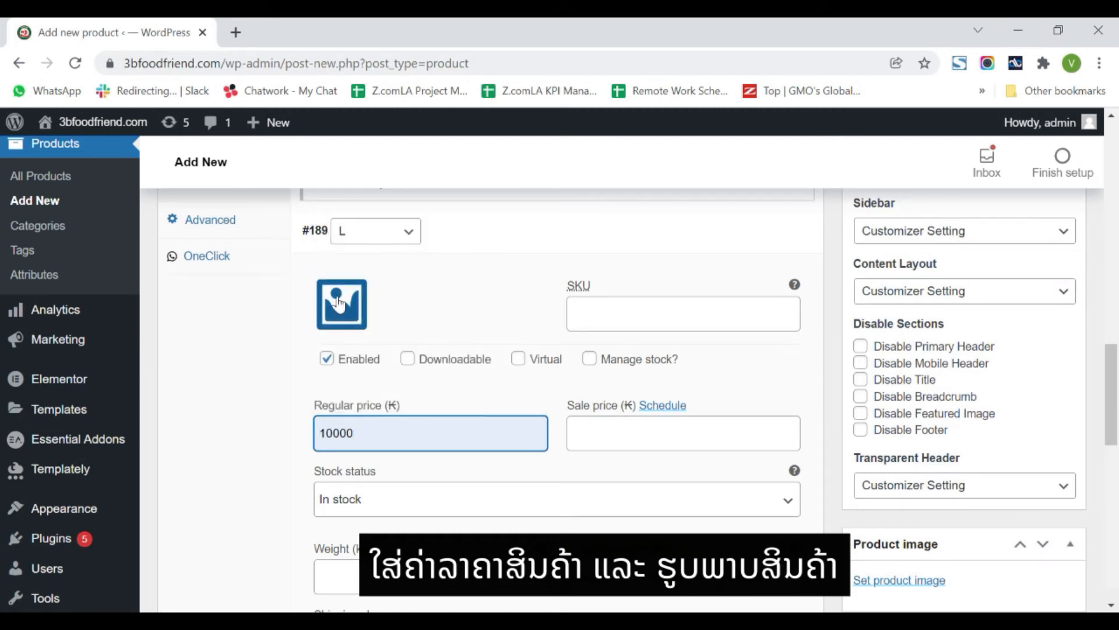
# - Set 4.jpg from the media library as the L variation's image
pyautogui.click(339, 303)
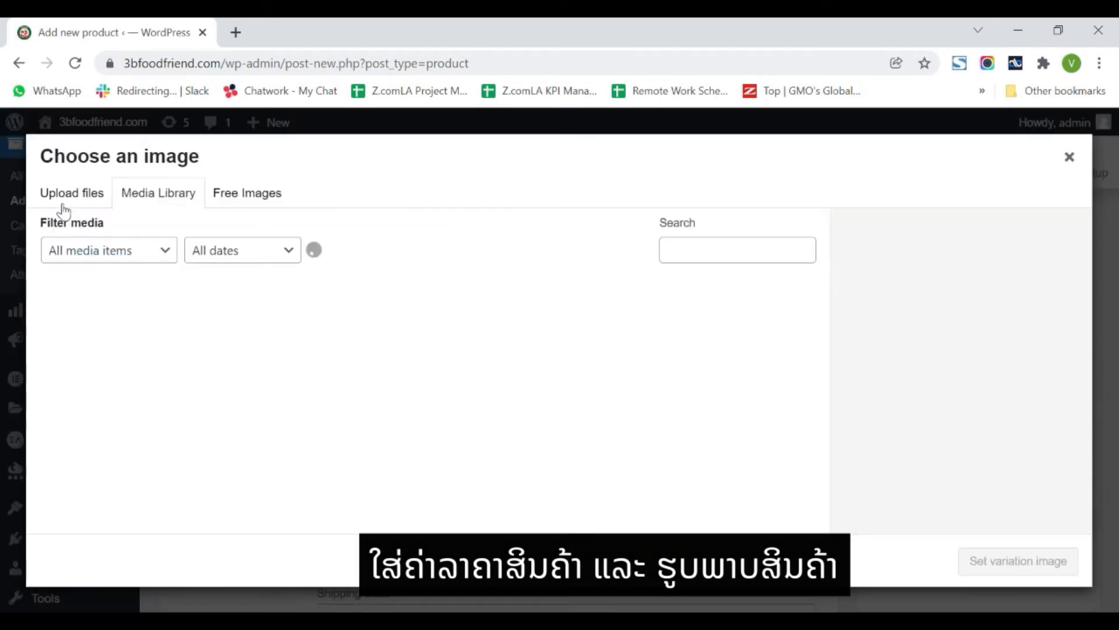
pyautogui.click(656, 382)
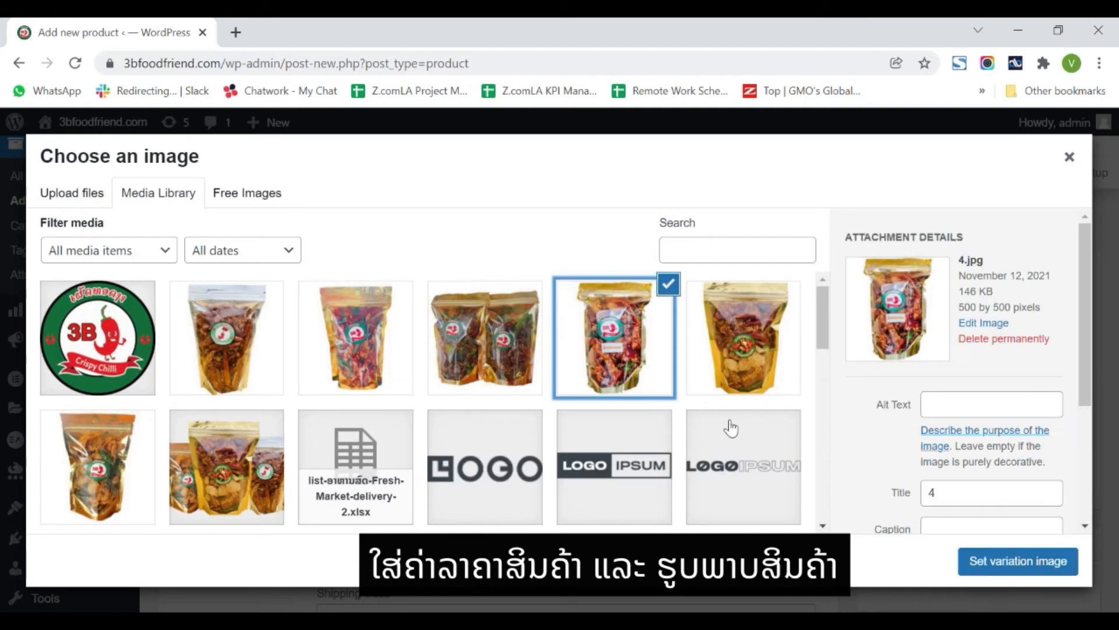
pyautogui.click(996, 564)
pyautogui.scroll(-6, 441, 434)
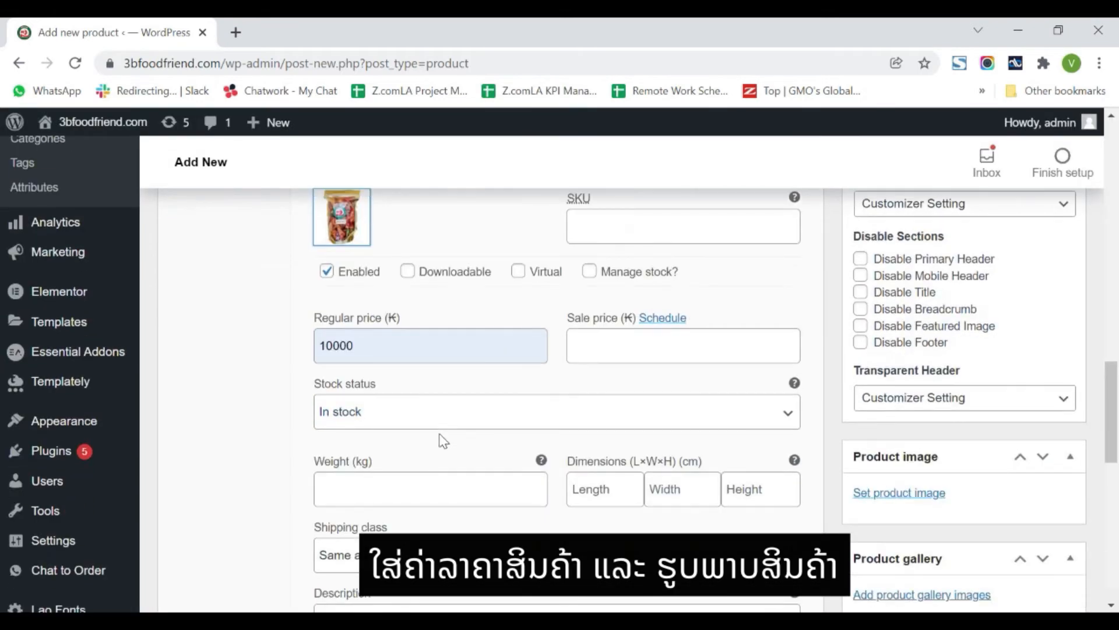
pyautogui.scroll(4, 352, 403)
pyautogui.scroll(-7, 360, 411)
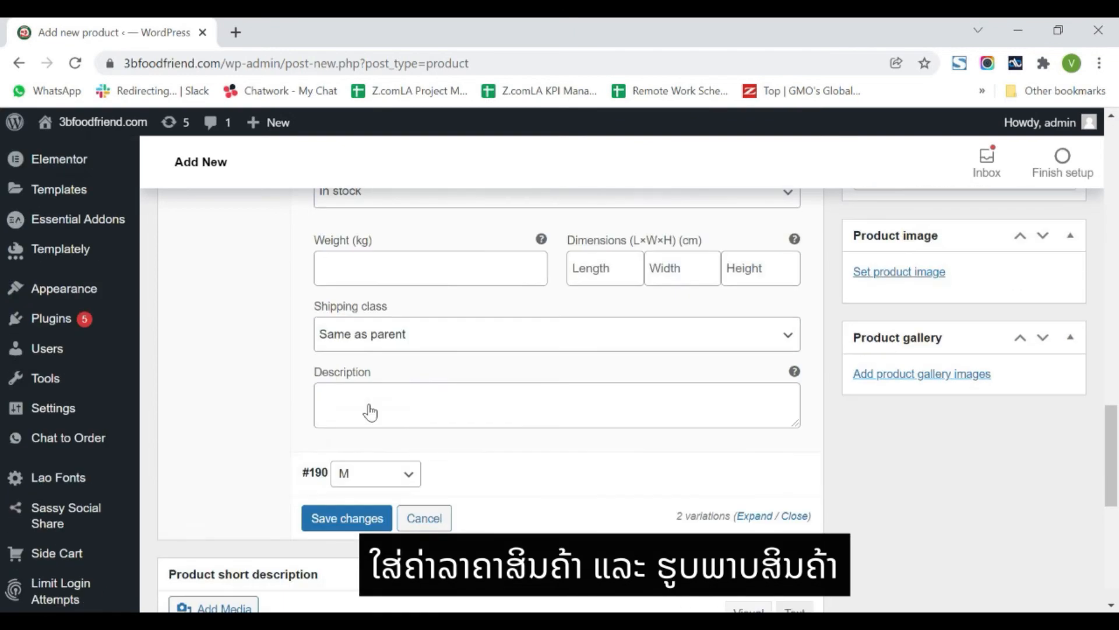
# - Expand the M variation and set its regular price to 5000
pyautogui.scroll(4, 369, 407)
pyautogui.click(510, 435)
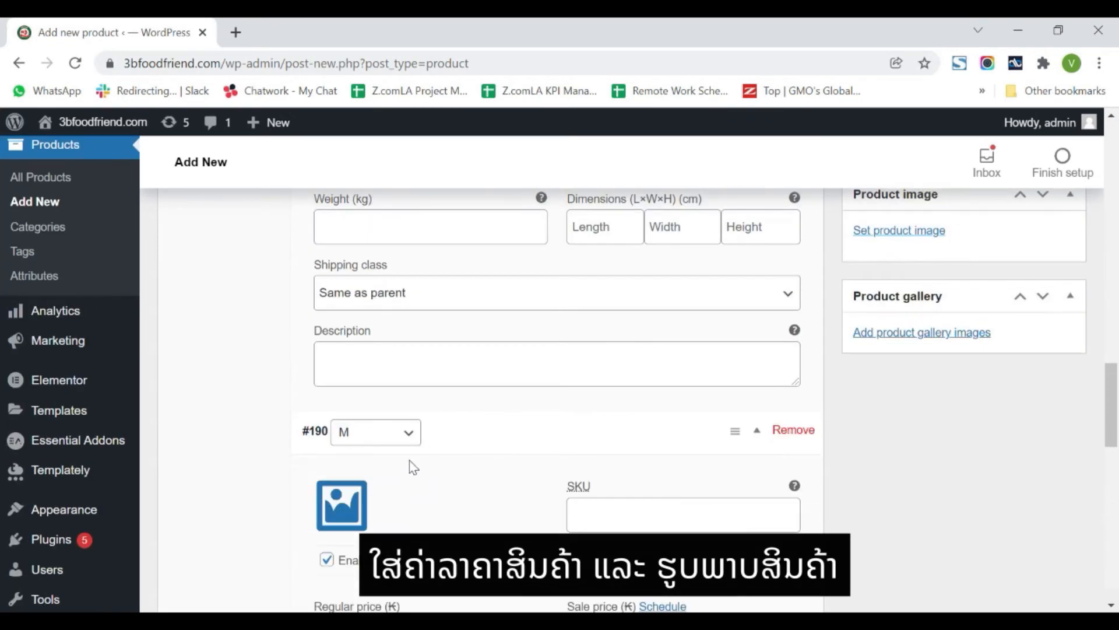
pyautogui.scroll(-1, 410, 465)
pyautogui.click(399, 530)
pyautogui.write('5000')
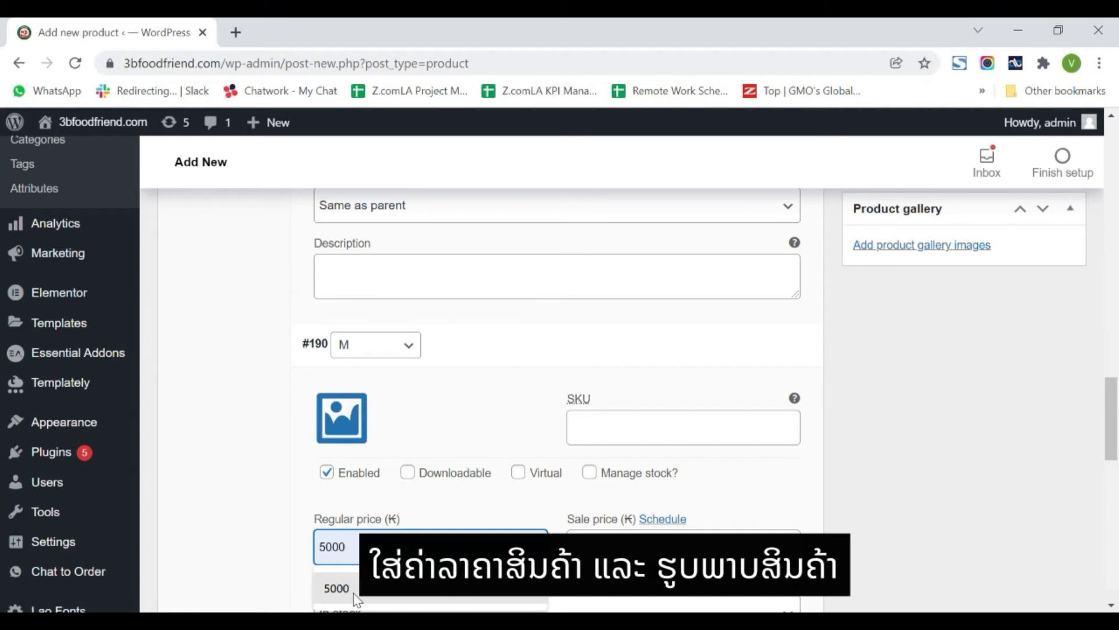
pyautogui.click(349, 589)
# - Set 6.jpg from the media library as the M variation's image
pyautogui.click(344, 418)
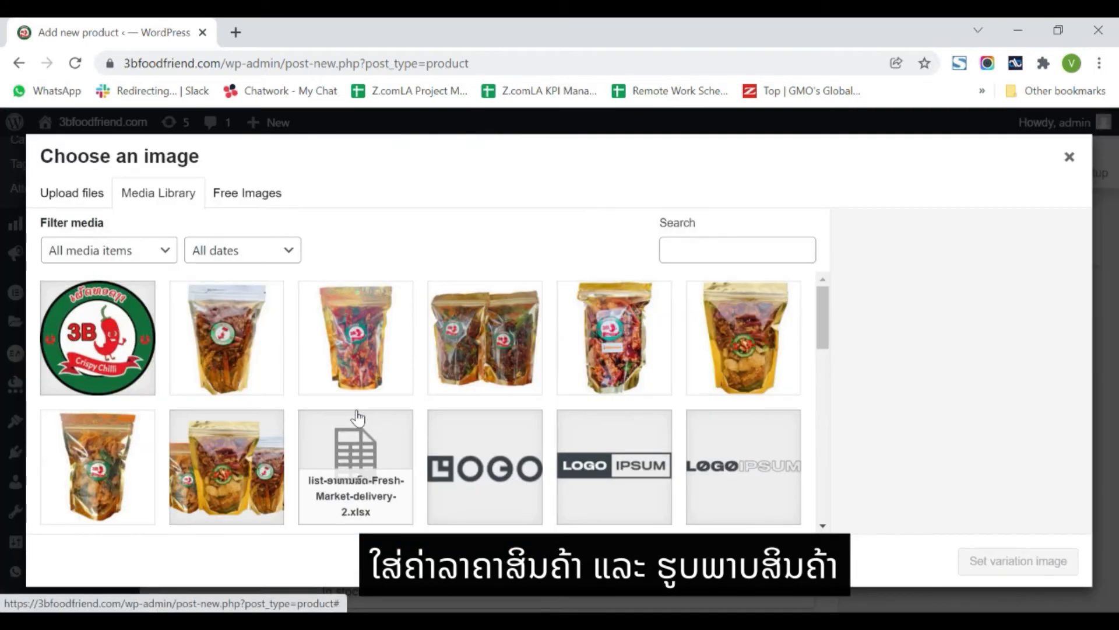
pyautogui.click(355, 334)
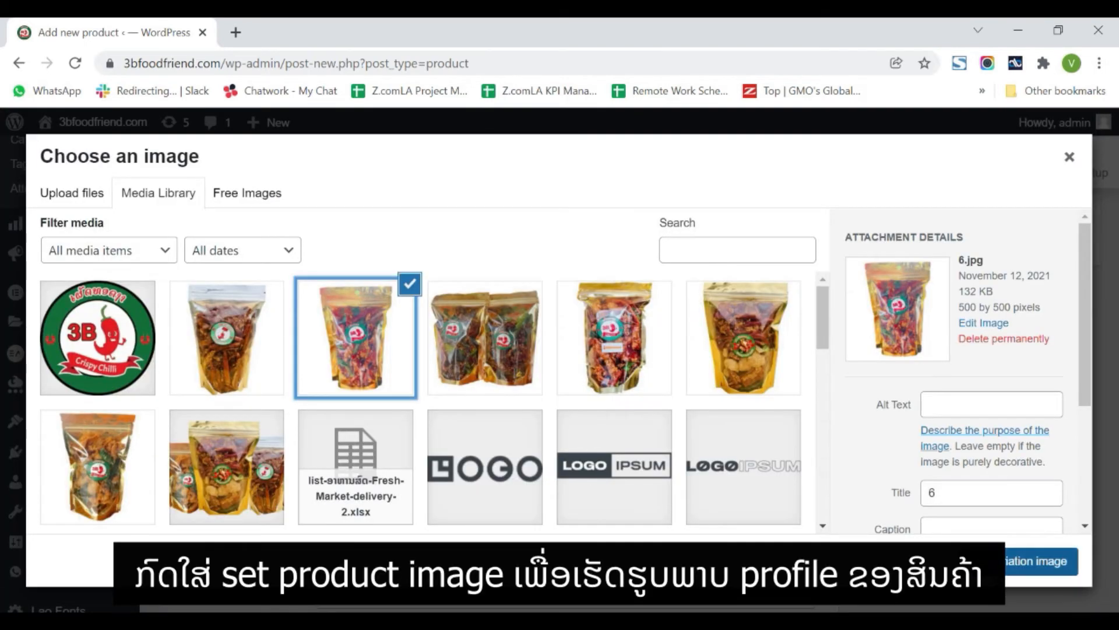
pyautogui.click(1018, 561)
# - Set the main product image to the same media library picture as the M variation, 6.jpg
pyautogui.scroll(7, 874, 487)
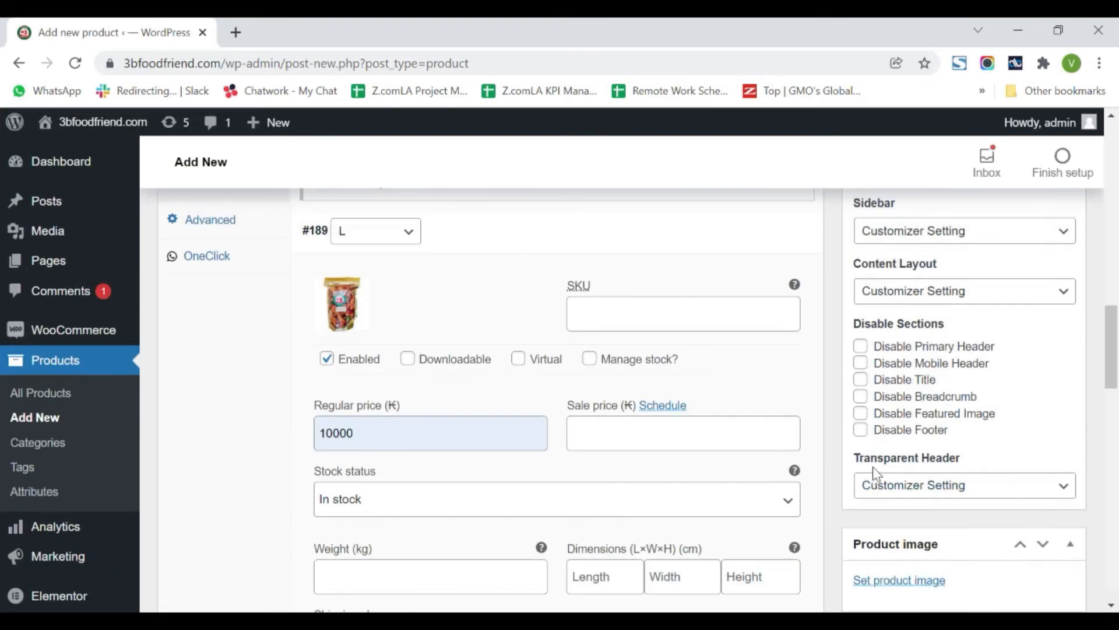
pyautogui.click(886, 583)
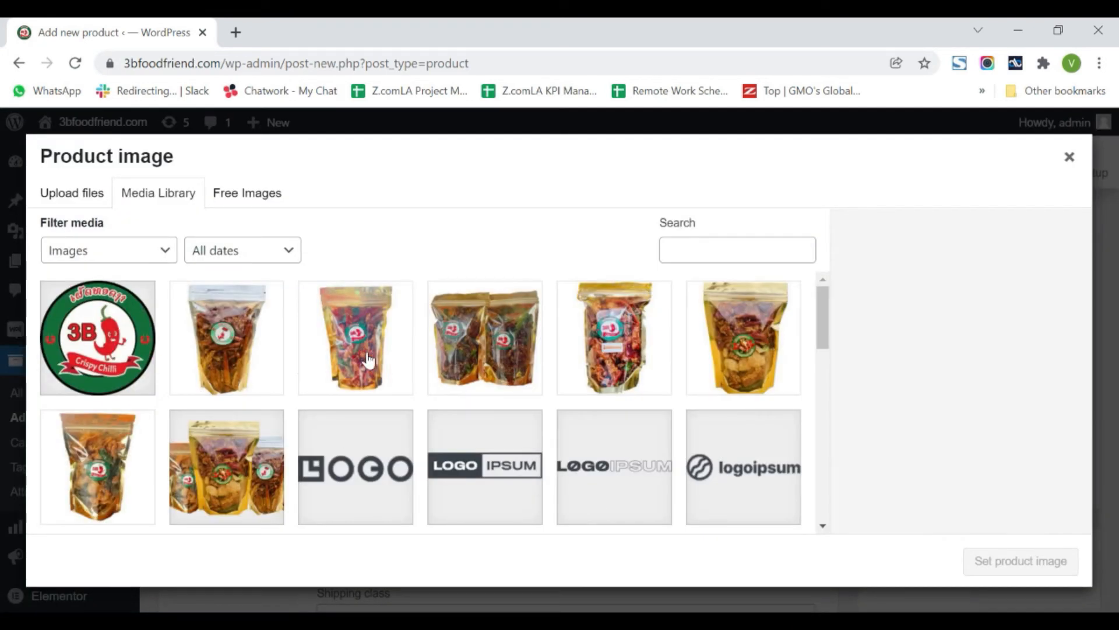
pyautogui.click(368, 360)
pyautogui.click(991, 561)
# - Open the form for a new product category and assign the product to the existing category ເມນູອື່ນໆ
pyautogui.scroll(2, 945, 484)
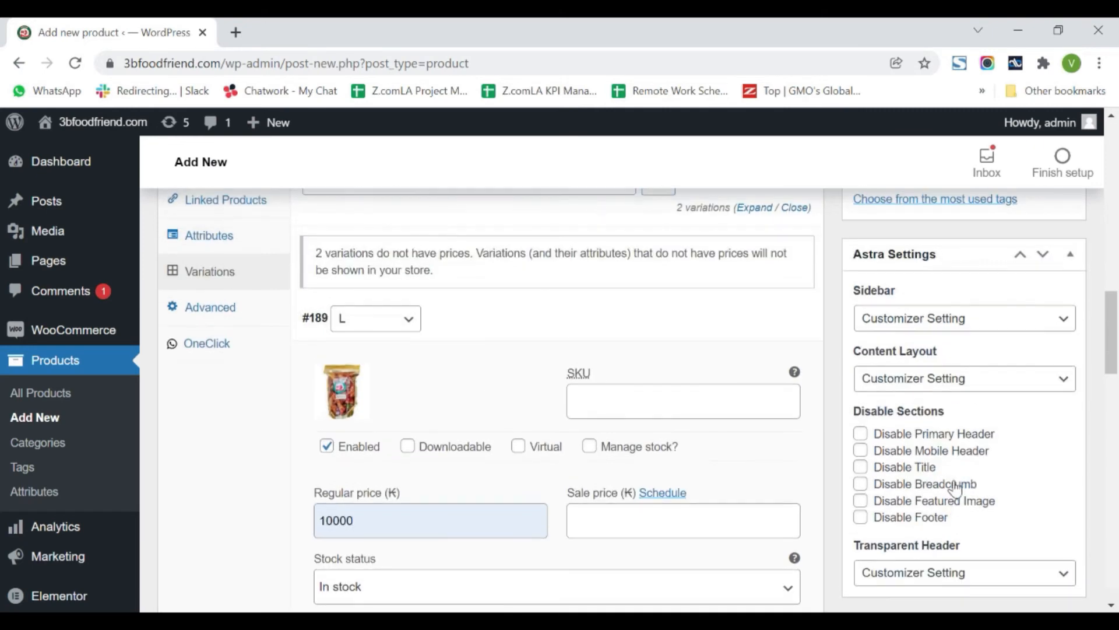
pyautogui.scroll(6, 959, 494)
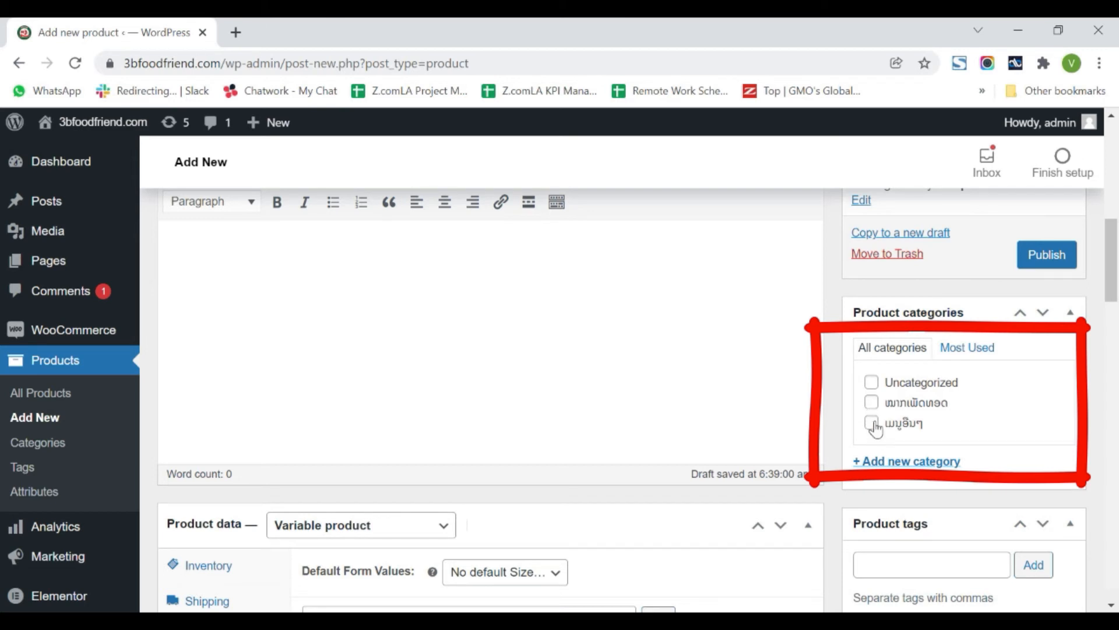
pyautogui.click(887, 464)
pyautogui.write('test')
pyautogui.scroll(-1, 889, 449)
pyautogui.click(1054, 595)
pyautogui.click(871, 319)
pyautogui.click(874, 336)
pyautogui.click(872, 335)
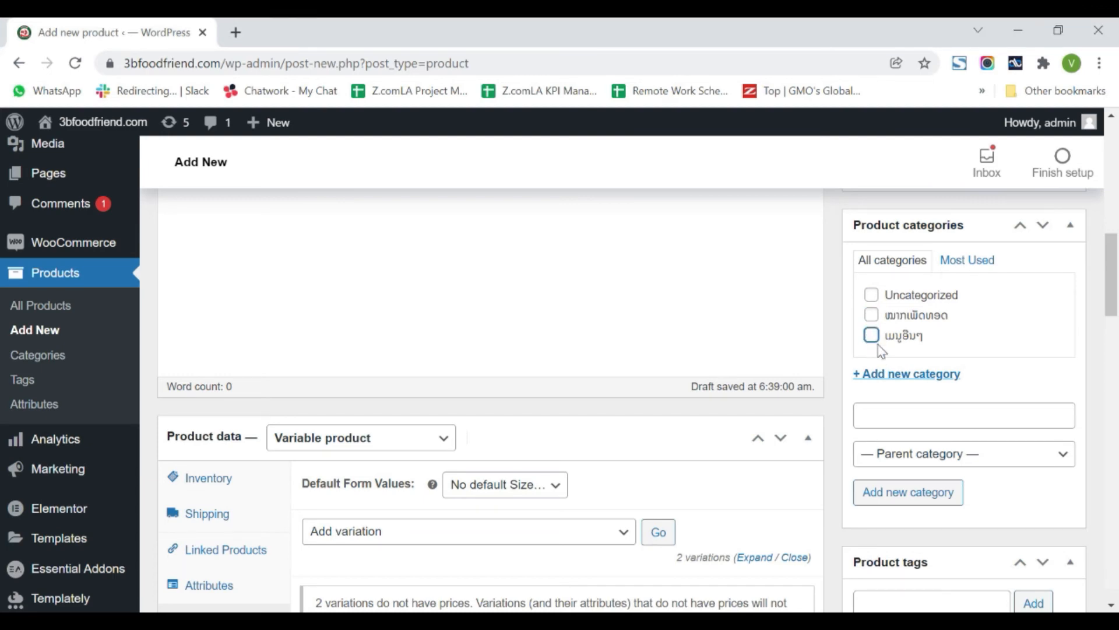
# - Publish the test product
pyautogui.scroll(8, 775, 436)
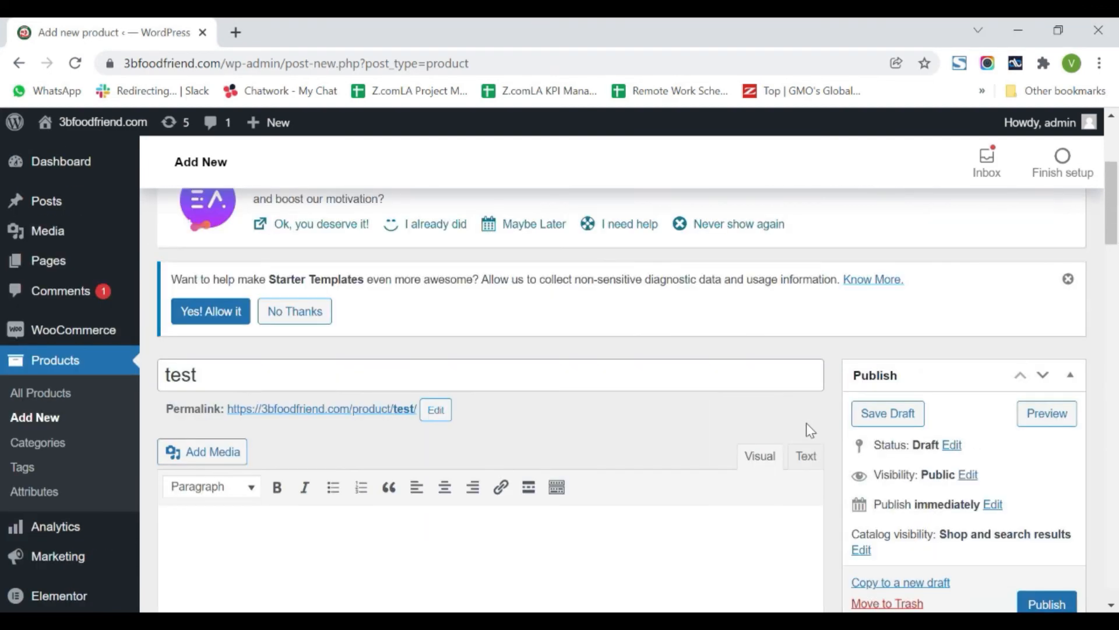
pyautogui.scroll(-3, 807, 430)
pyautogui.click(1035, 435)
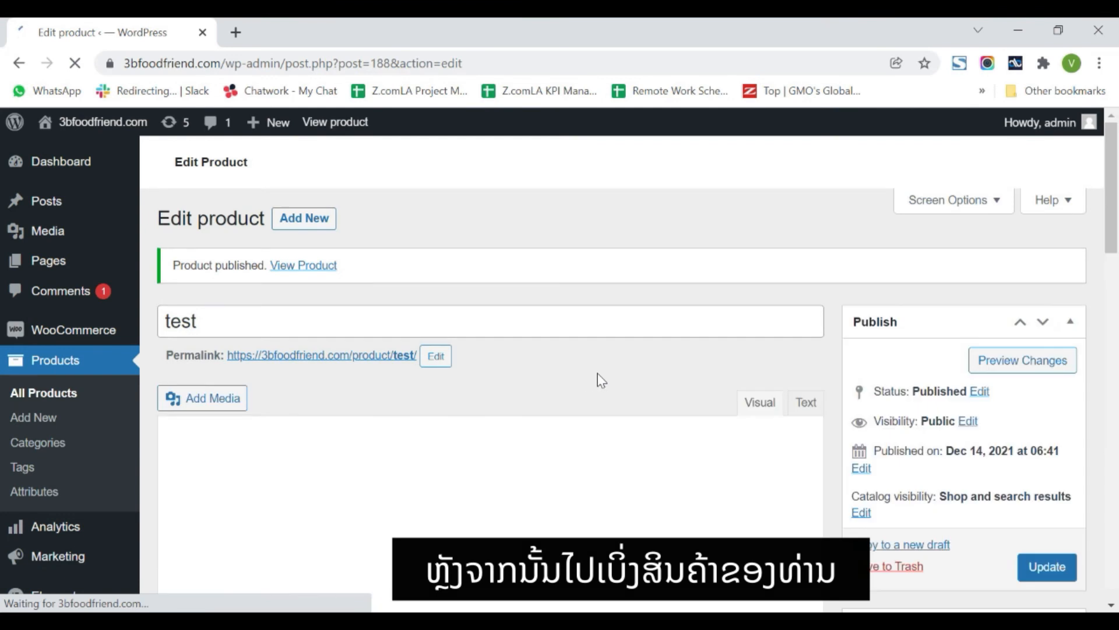
pyautogui.scroll(-3, 869, 484)
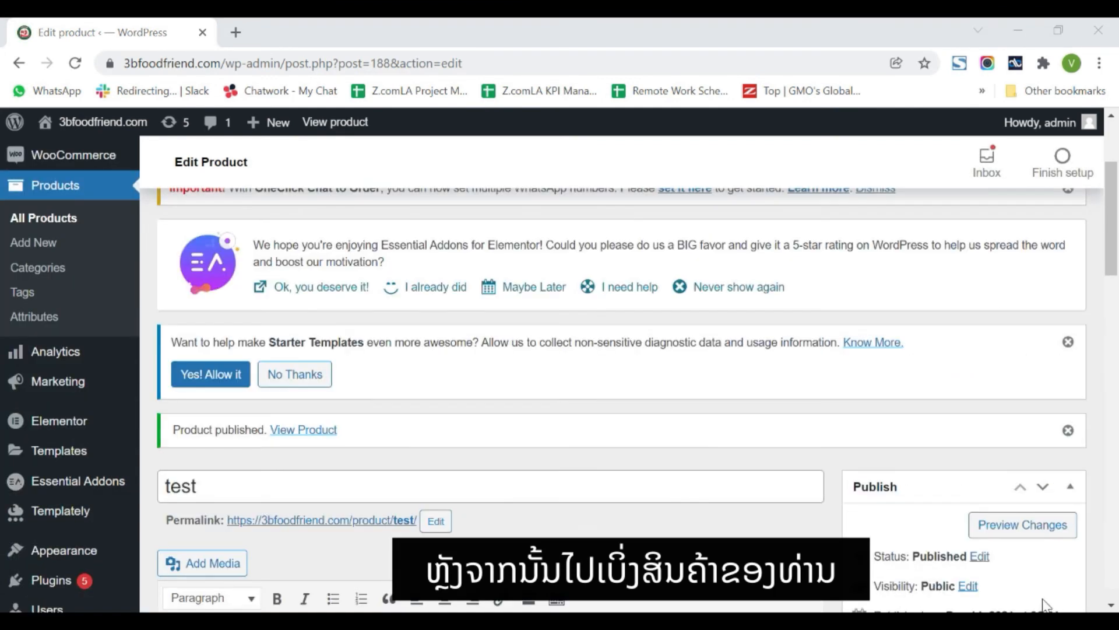
# - Open the 3bfoodfriend.com storefront in a new browser tab and go to the Test product's page to select its options
pyautogui.click(236, 33)
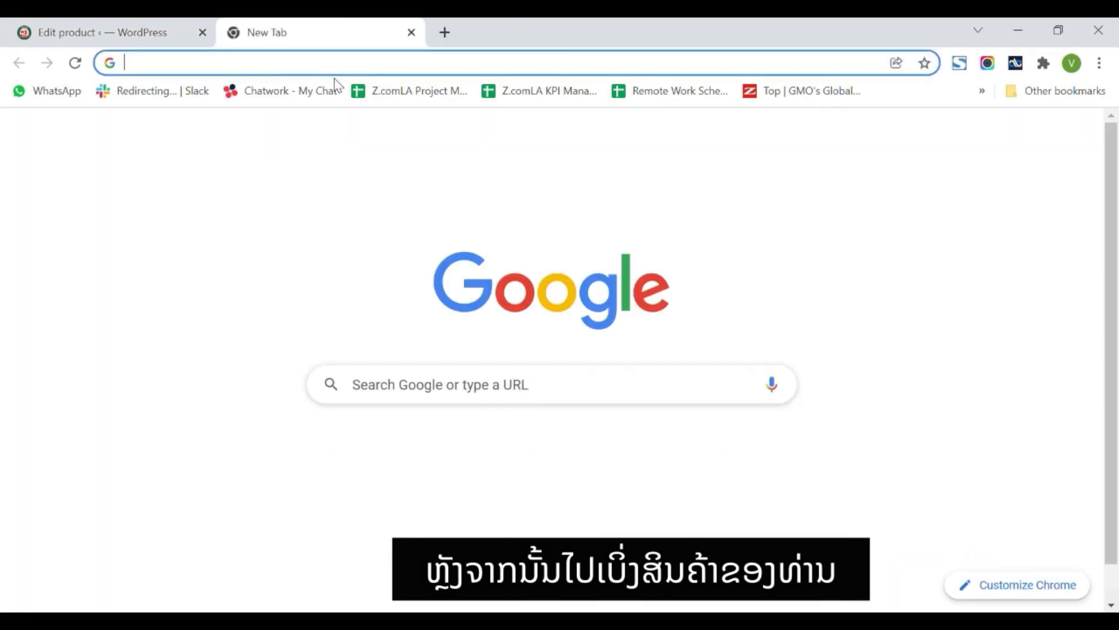
pyautogui.write('3')
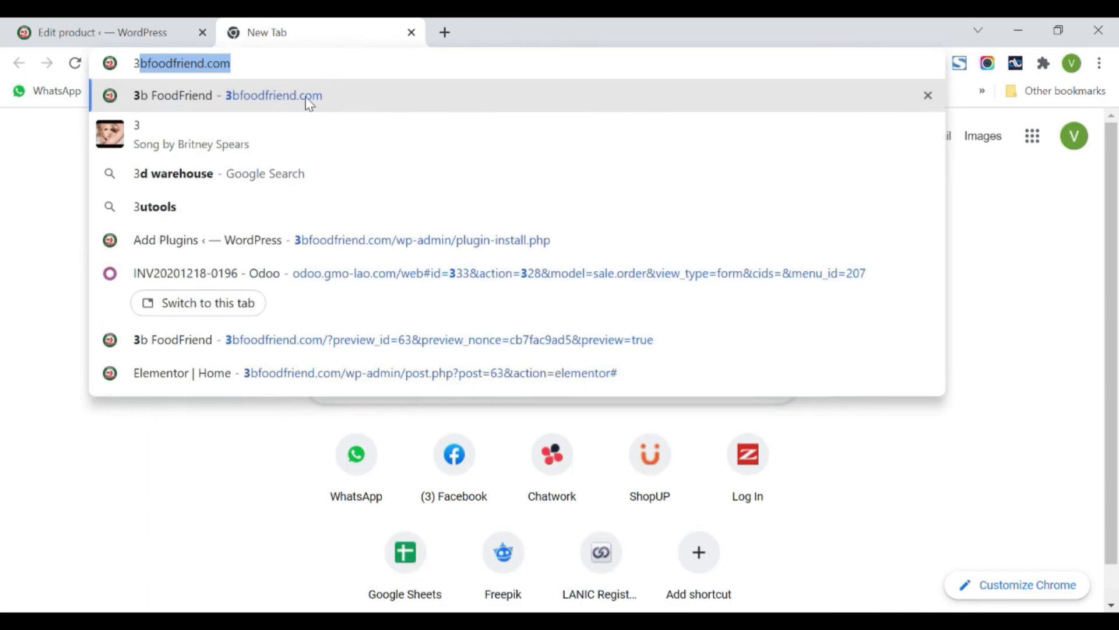
pyautogui.click(309, 103)
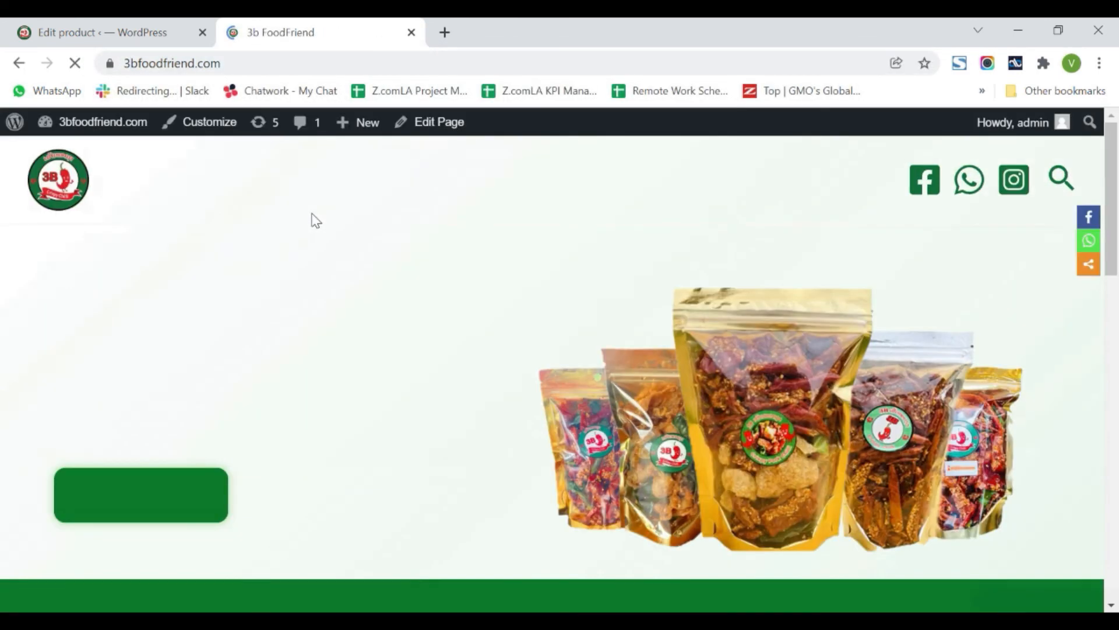
pyautogui.scroll(-5, 431, 260)
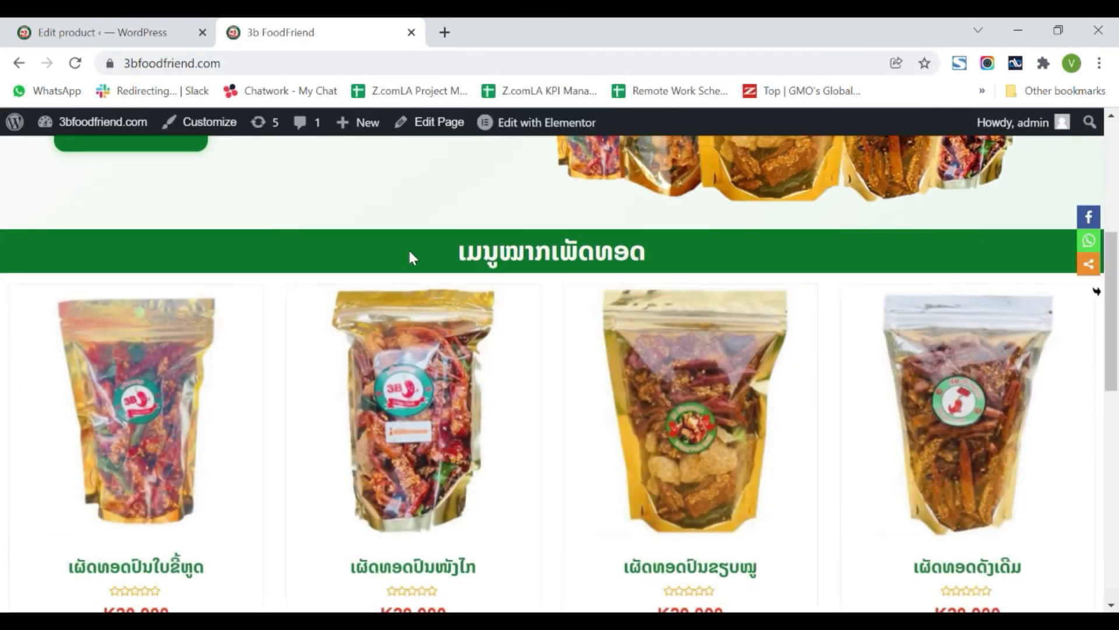
pyautogui.scroll(-10, 411, 251)
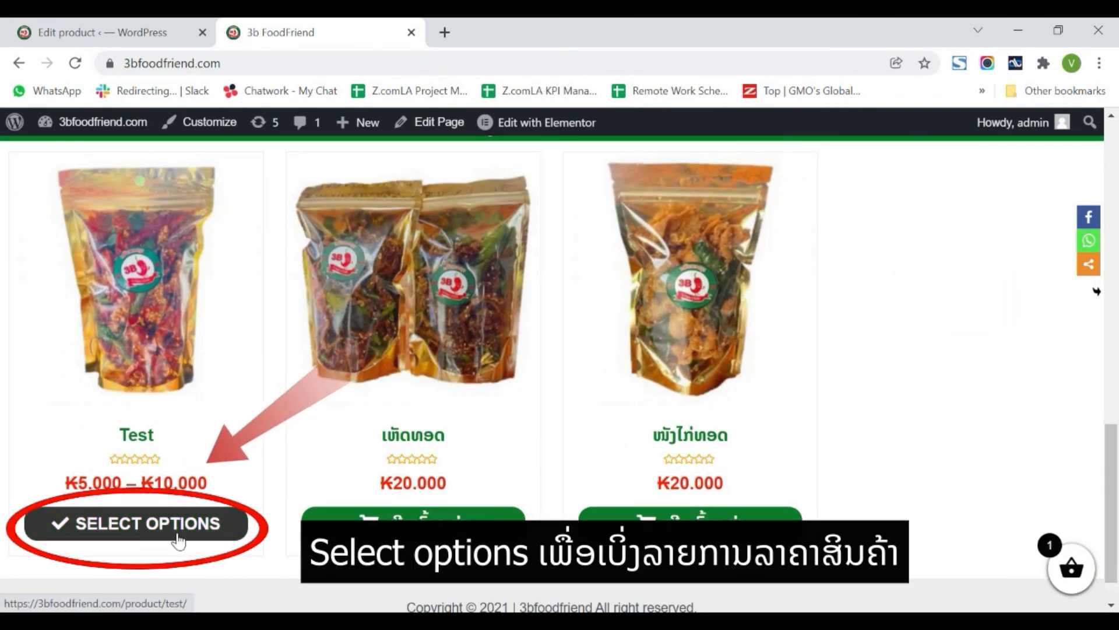
pyautogui.click(101, 535)
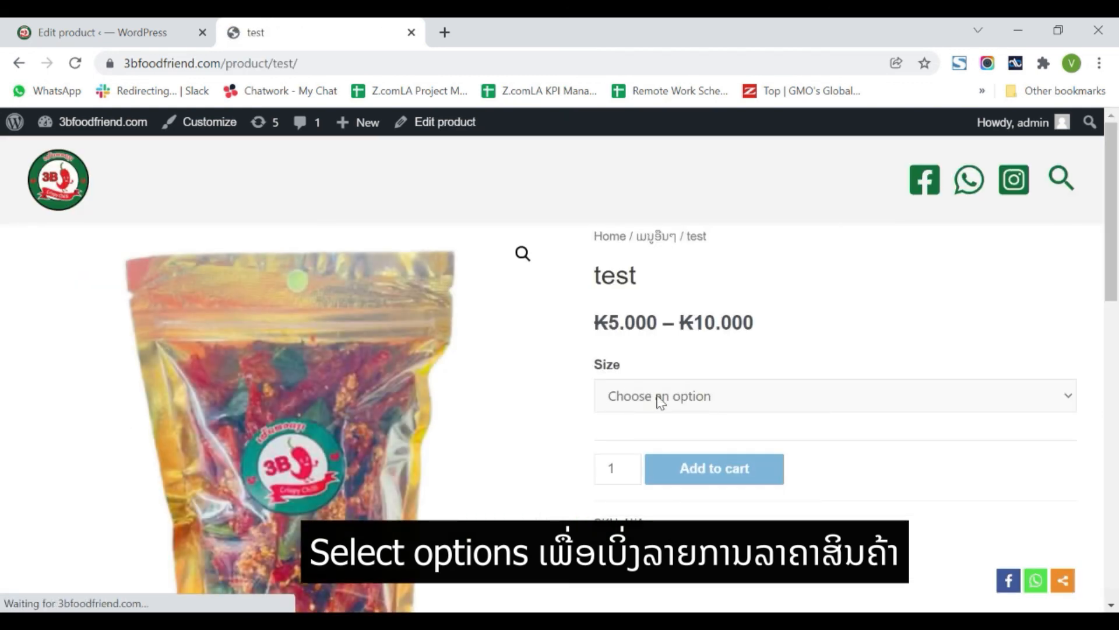
# - Check the variations on the product page by choosing size L and switching to size M
pyautogui.click(661, 401)
pyautogui.click(627, 439)
pyautogui.scroll(-3, 585, 334)
pyautogui.scroll(3, 584, 334)
pyautogui.click(647, 390)
pyautogui.click(629, 457)
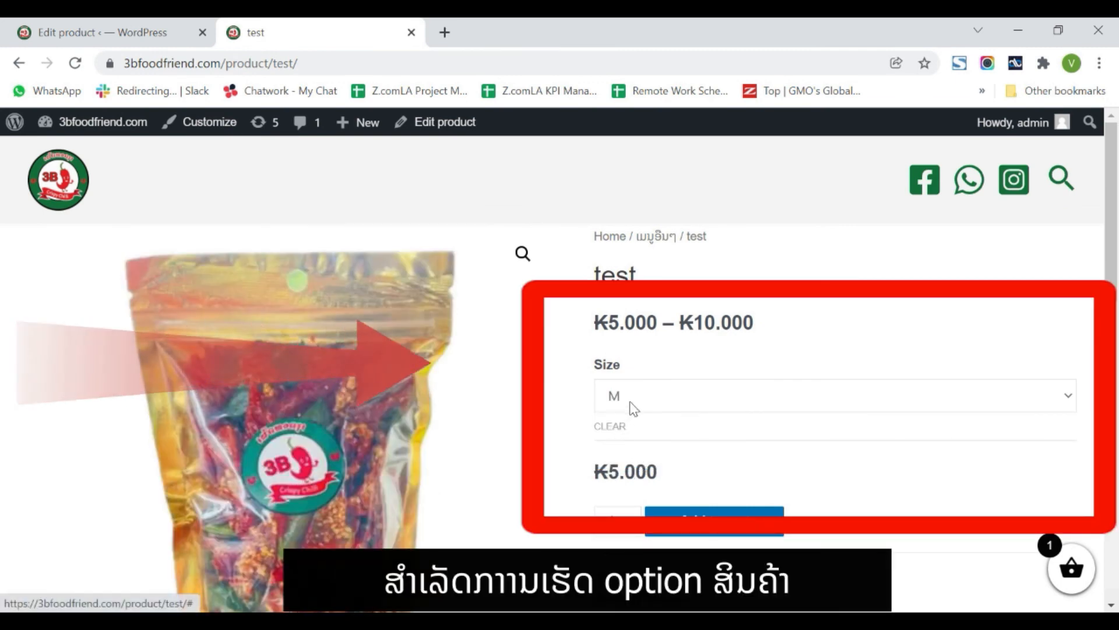